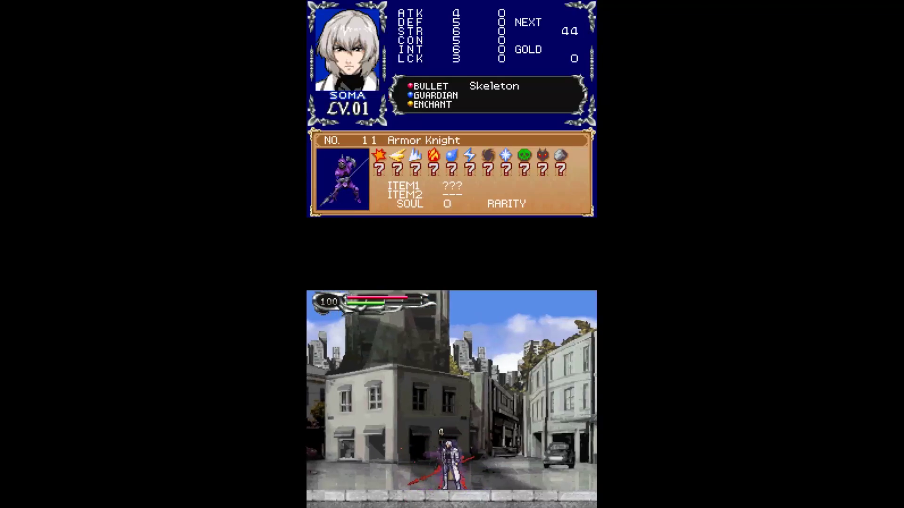
key("a")
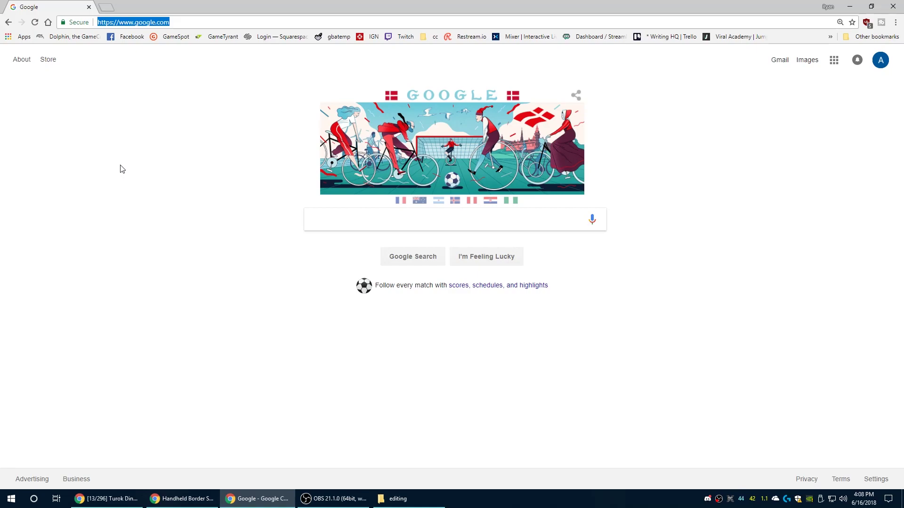
- Go to retroarch.com and open the download page's list of supported platforms
type("retr")
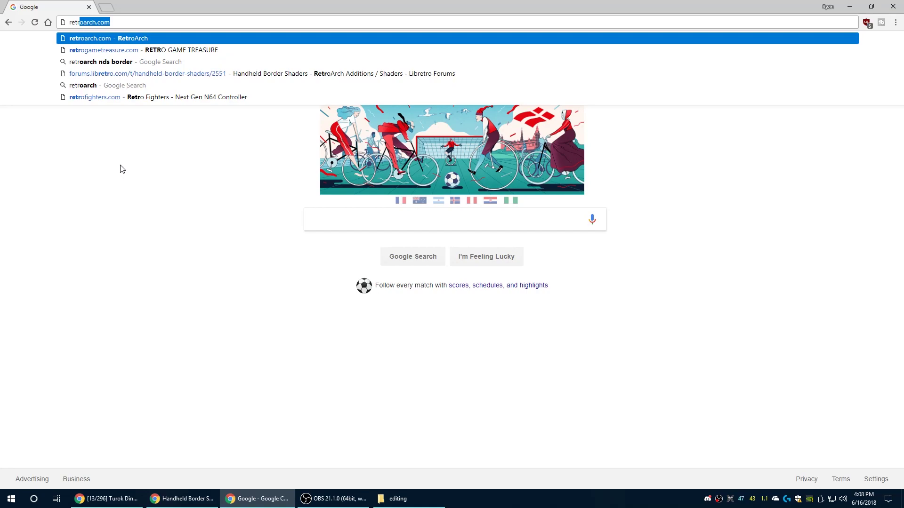
key("Return")
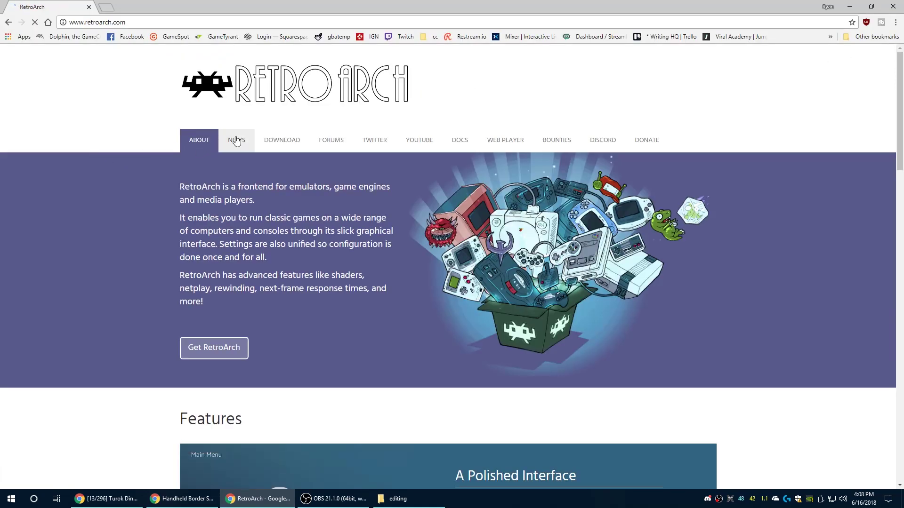
left_click(289, 140)
scroll(372, 239, "down", 6)
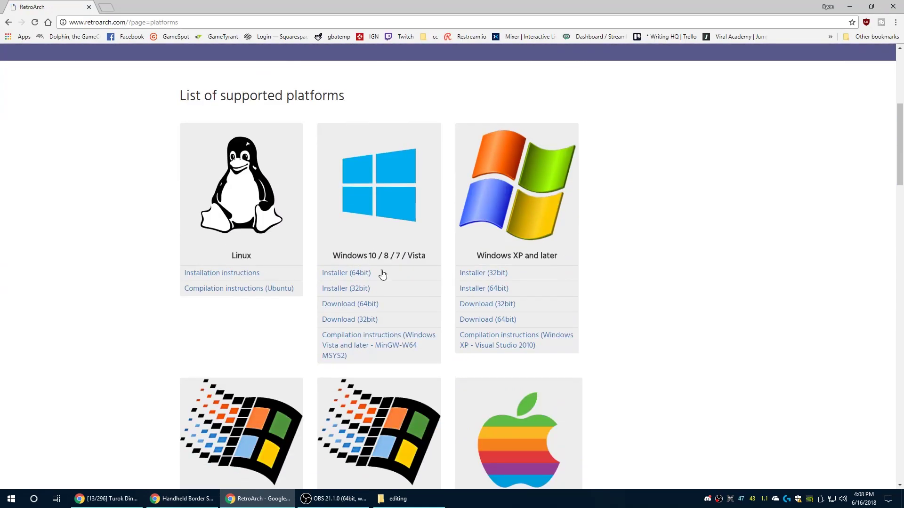
- Download RetroArch.7z from the windows/x86_64 folder of the nightly builds
scroll(383, 332, "down", 15)
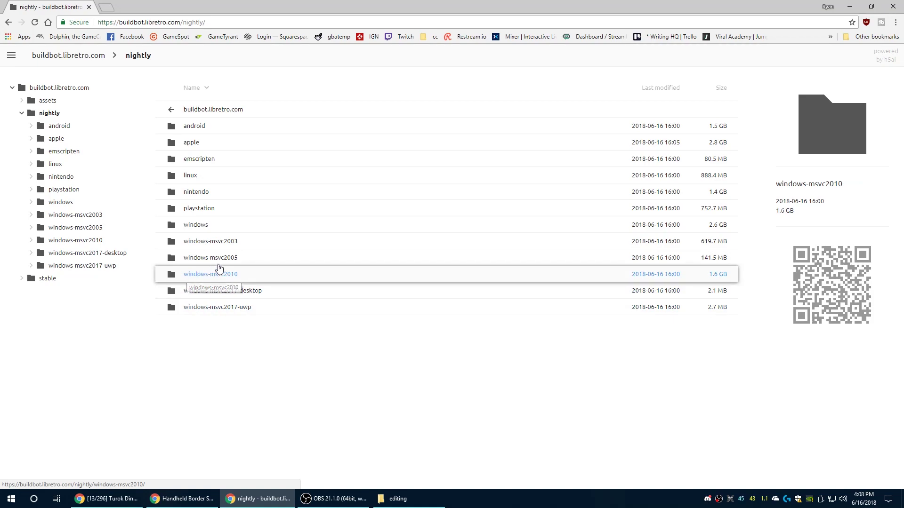
left_click(210, 225)
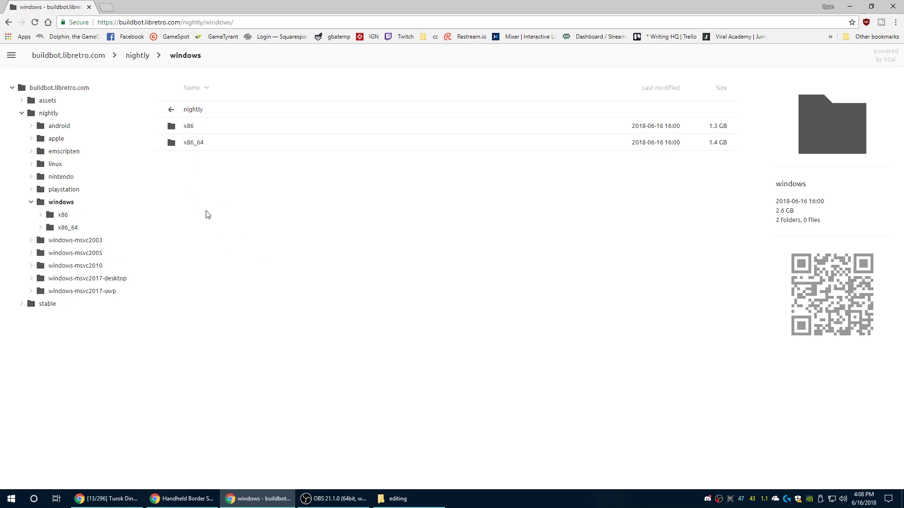
left_click(198, 143)
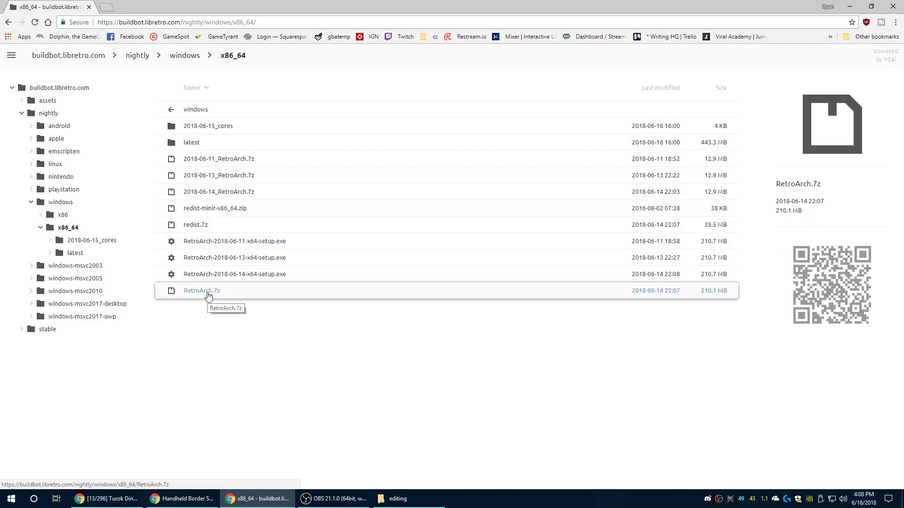
left_click(208, 297)
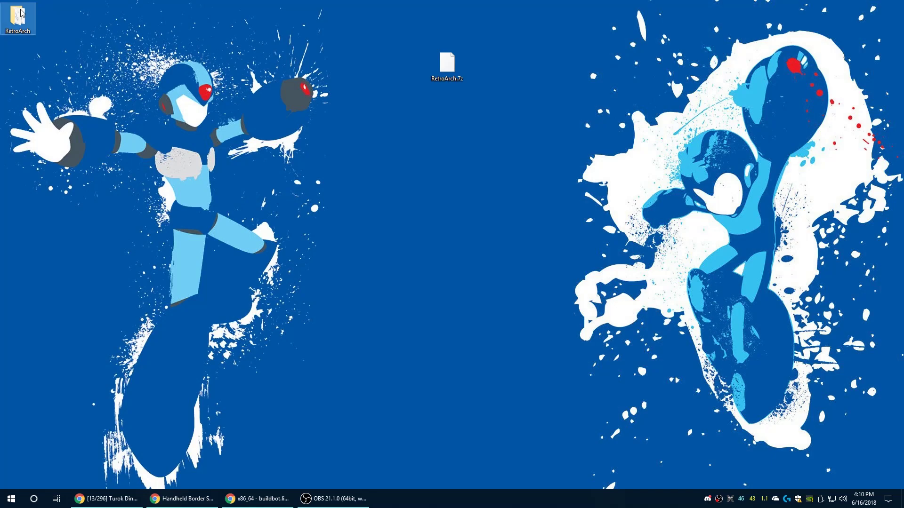
- Launch retroarch.exe from the extracted RetroArch folder on the desktop
double_click(20, 12)
scroll(486, 275, "down", 9)
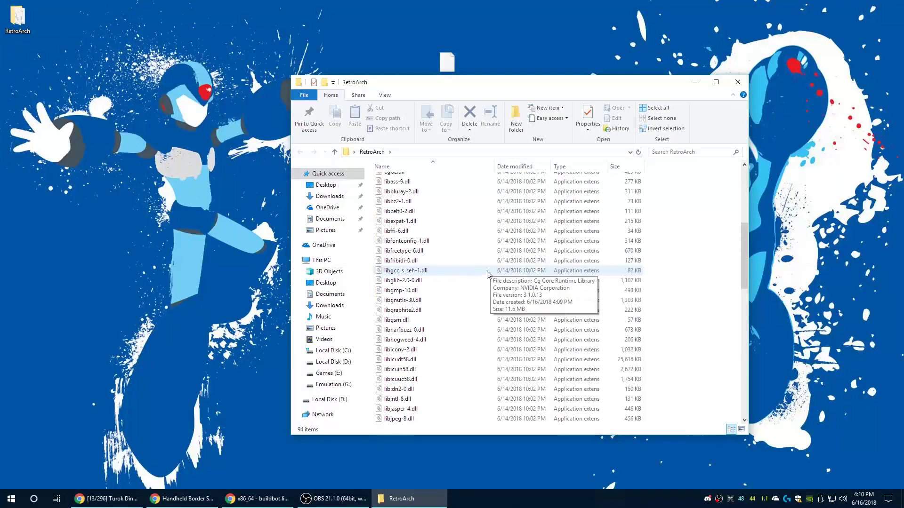
scroll(486, 275, "down", 15)
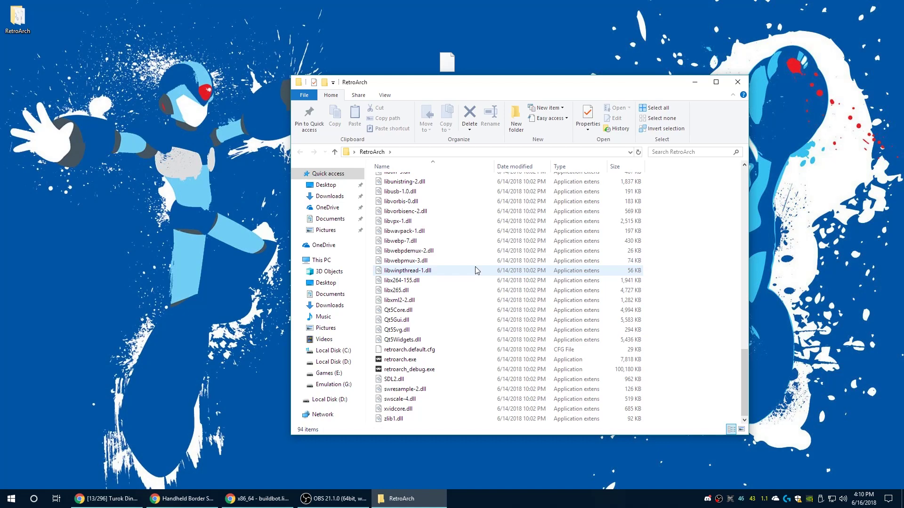
double_click(415, 360)
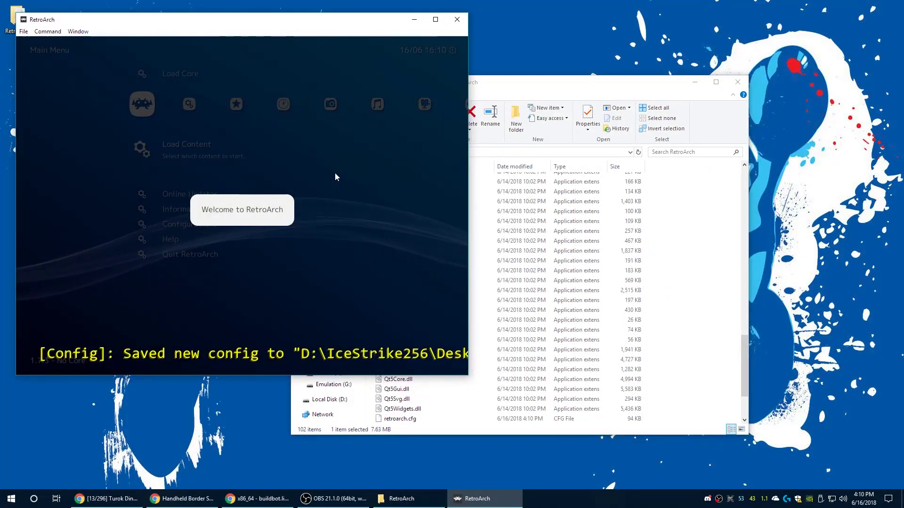
- Turn on Start in Fullscreen Mode in the video settings and return to the Settings list
key("Up")
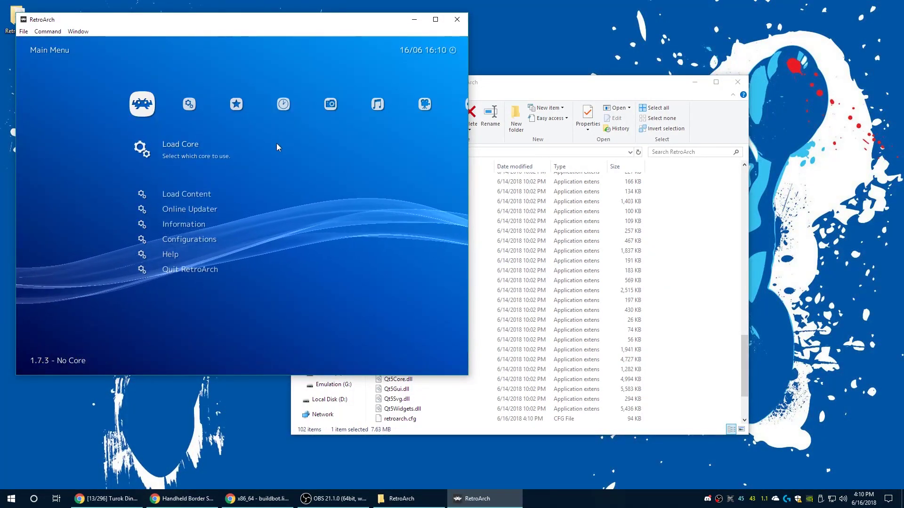
key("Down")
key("Down")
key("Up")
key("Up")
key("Right")
key("Down")
key("Down")
key("Up")
key("Return")
key("Down")
key("Down")
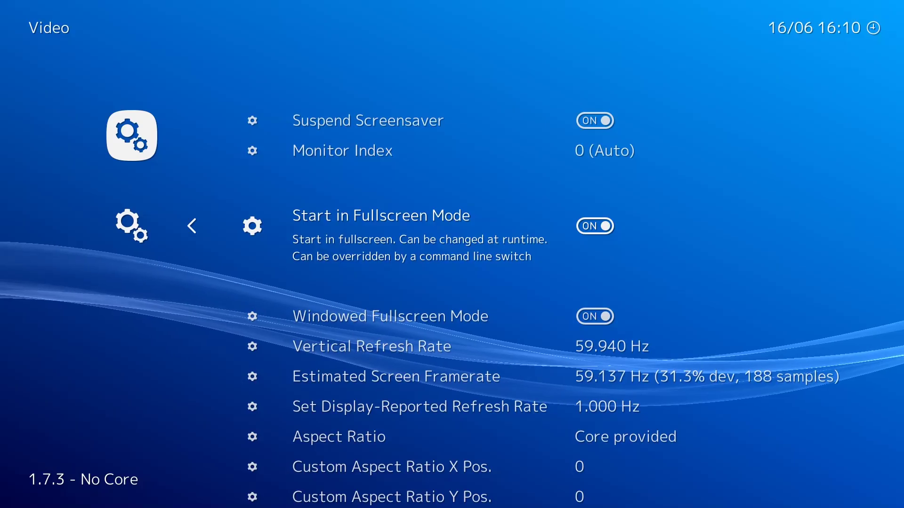
key("BackSpace")
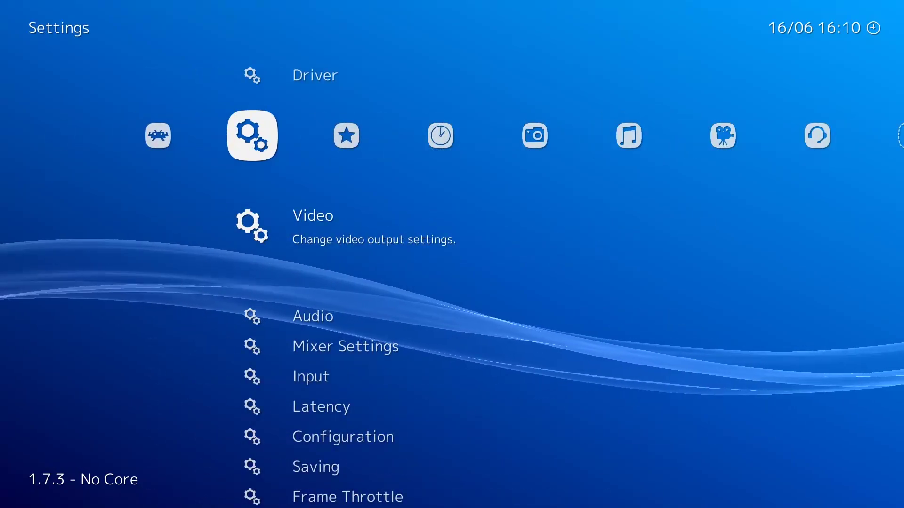
- Open the Core Updater list within the Online Updater
key("Left")
key("Down")
key("Down")
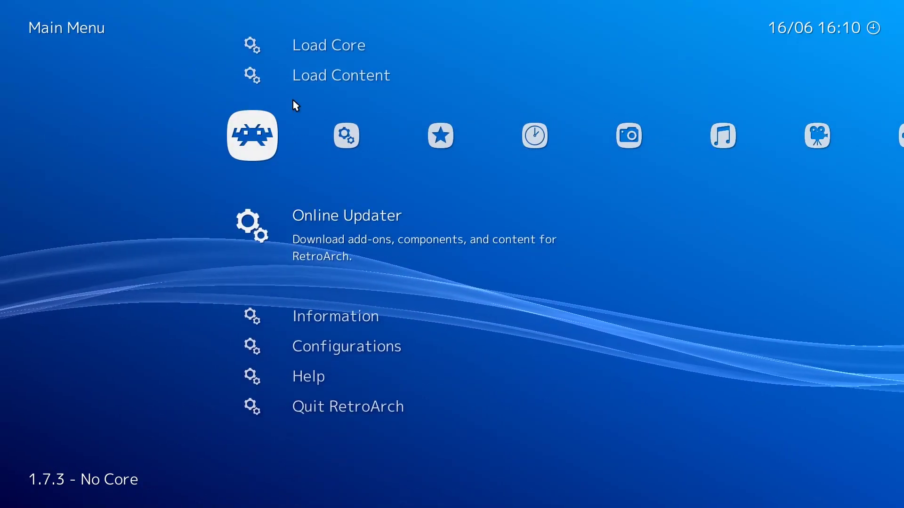
key("Return")
key("Return")
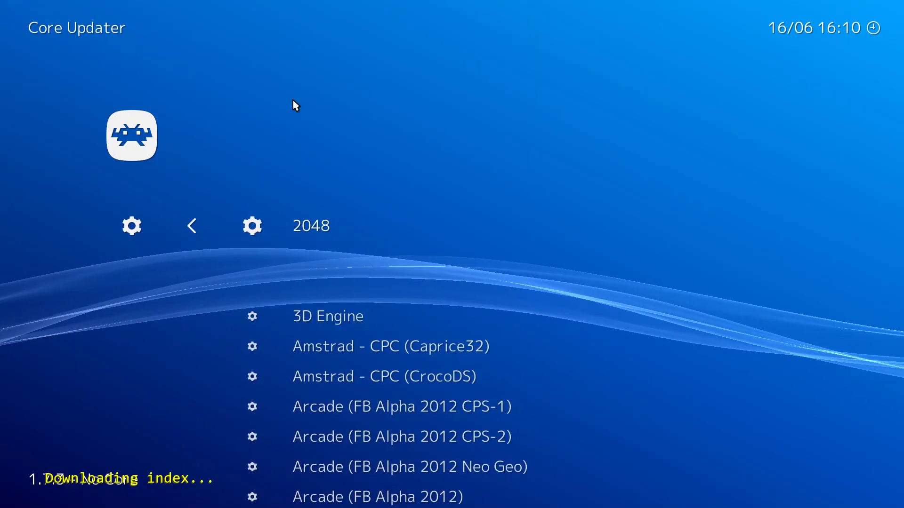
- Examine the available Nintendo DS cores: DeSmuME 2015, DeSmuME and melonDS
key("Down")
key("Down")
key("Down")
key("Down")
key("Down")
key("Down")
key("Down")
key("Down")
key("Down")
key("Down")
key("Down")
key("Down")
key("Down")
key("Down")
key("Down")
key("Down")
key("Down")
key("Down")
key("Down")
key("Down")
key("Down")
key("Down")
key("Down")
key("Down")
key("Down")
key("Down")
key("Down")
key("Down")
key("Down")
key("Down")
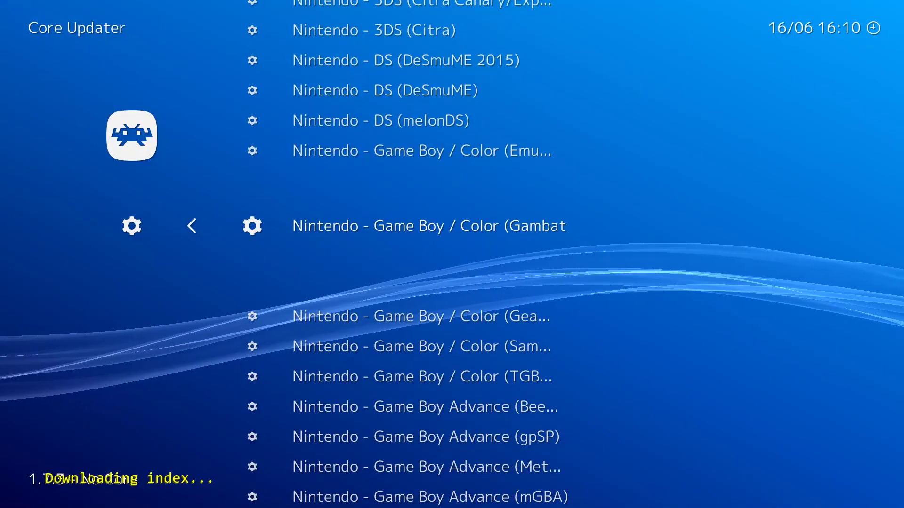
key("Up")
key("Up")
key("Up")
key("Up")
key("Down")
key("Down")
key("Up")
key("Up")
key("Down")
key("Down")
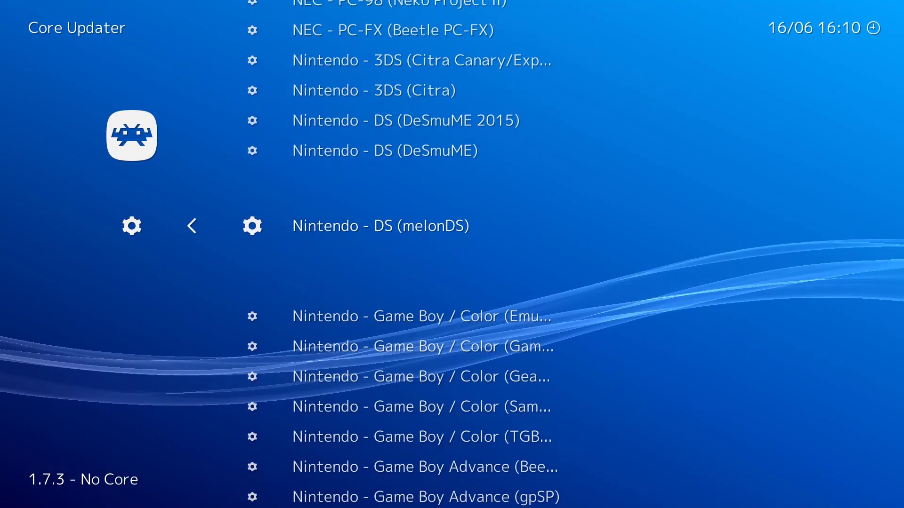
key("Up")
key("Up")
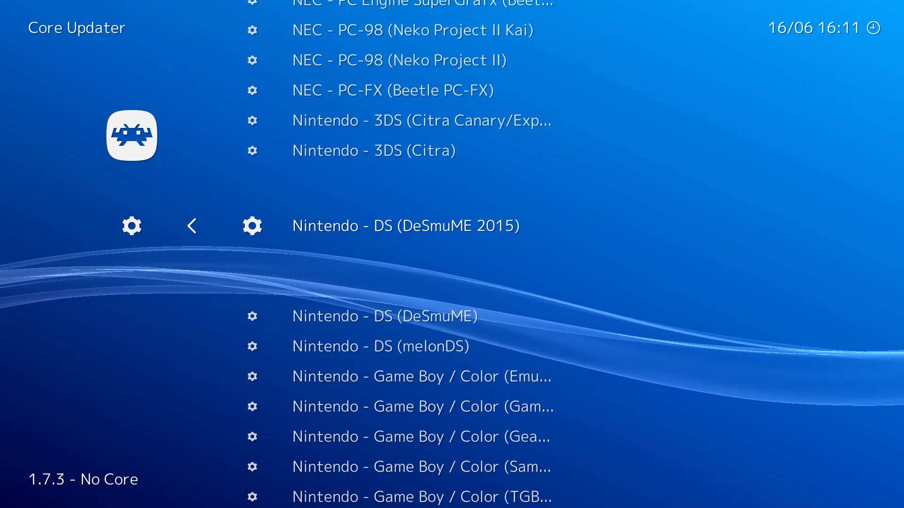
key("Down")
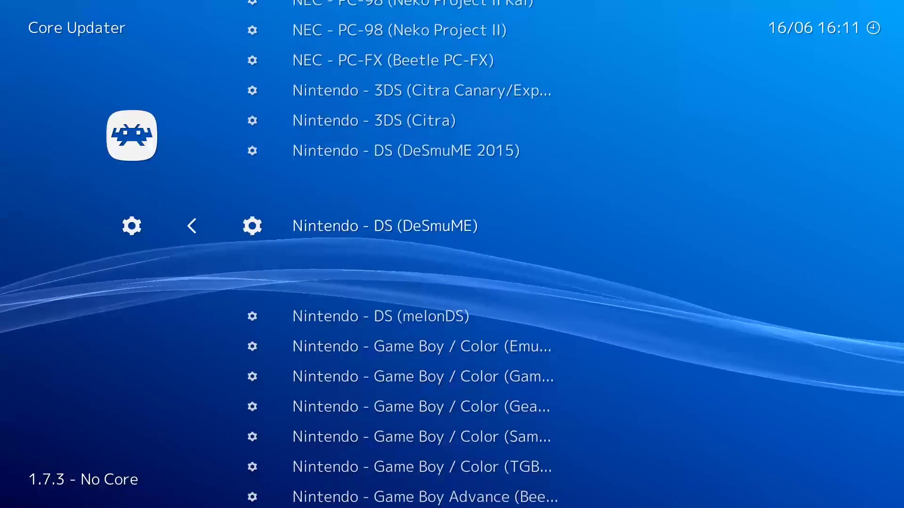
key("Down")
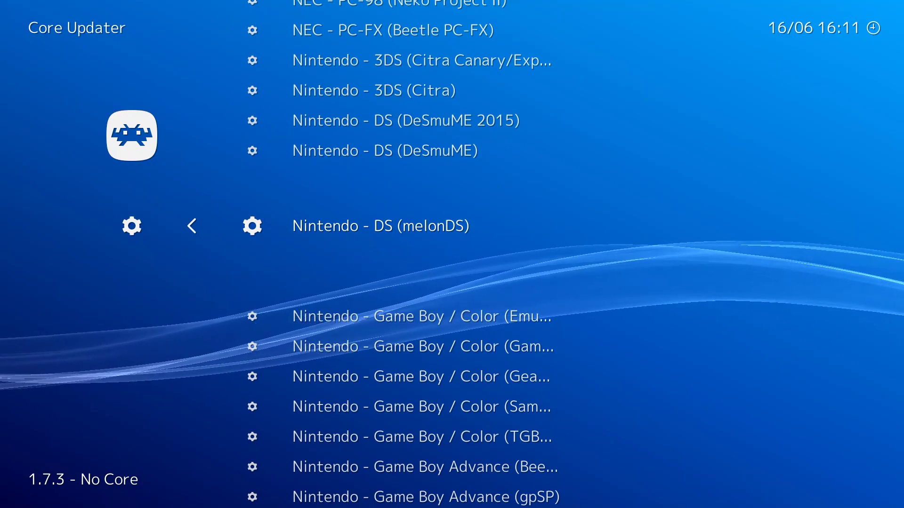
key("Up")
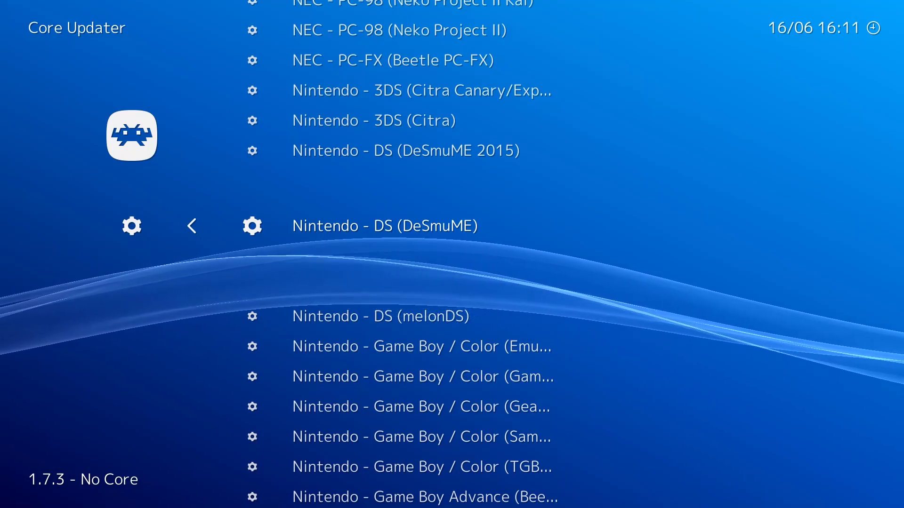
key("Down")
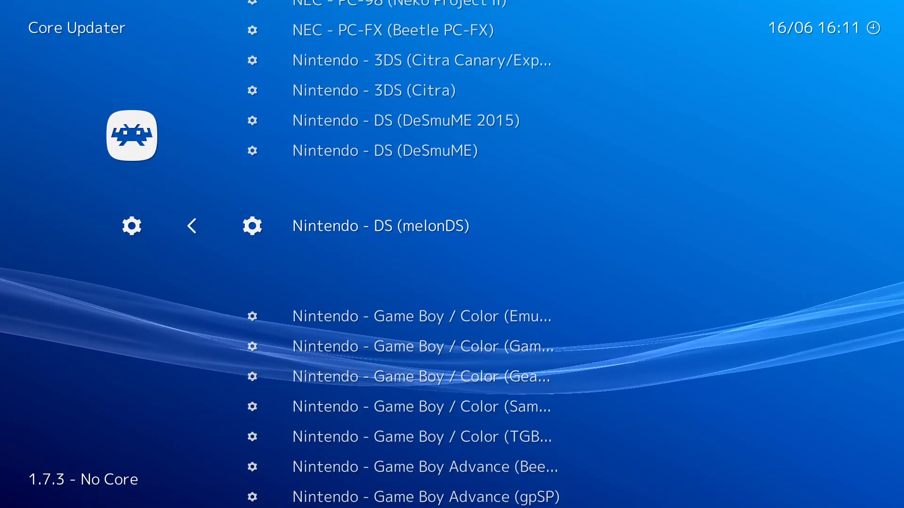
- Download the Nintendo - DS (DeSmuME) core and return to the Main Menu
scroll(296, 102, "up", 1)
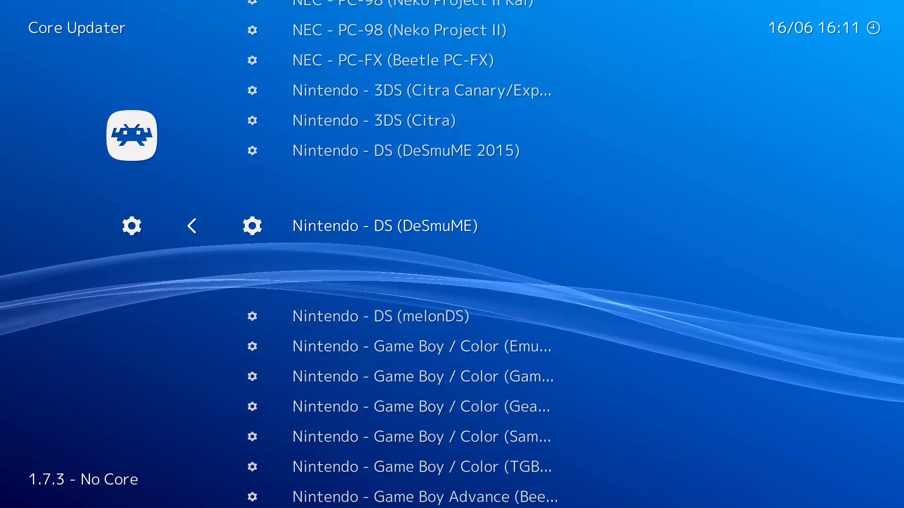
key("Return")
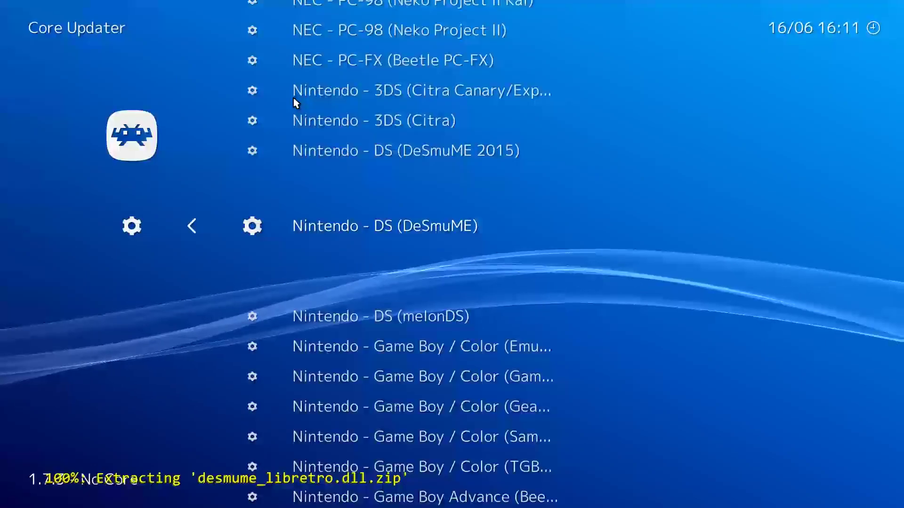
key("BackSpace")
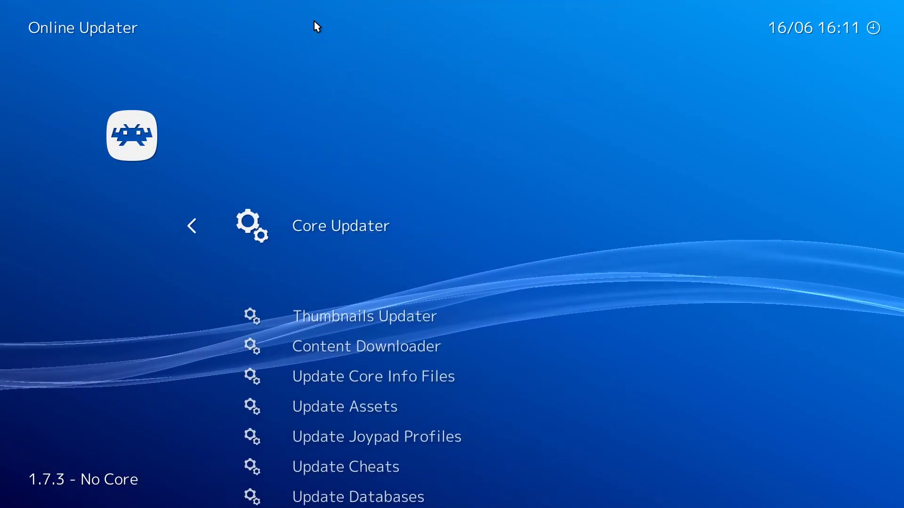
key("BackSpace")
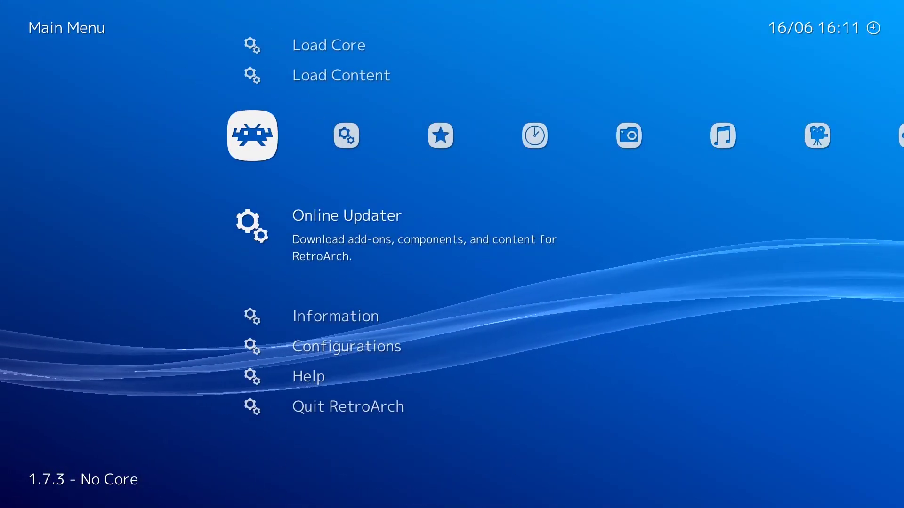
- Browse for content to load on drive G:\ and open its LaunchBox folder
key("Up")
key("Up")
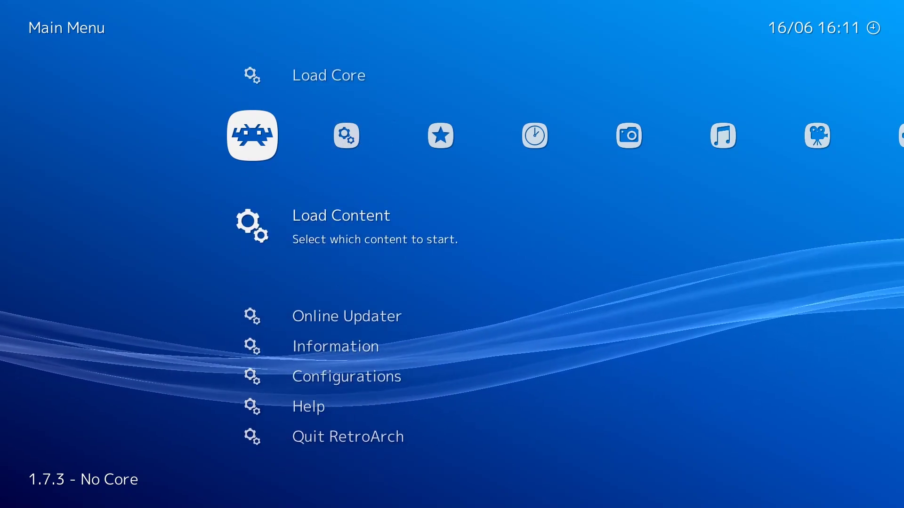
key("Down")
key("Return")
key("Down")
key("Down")
key("Down")
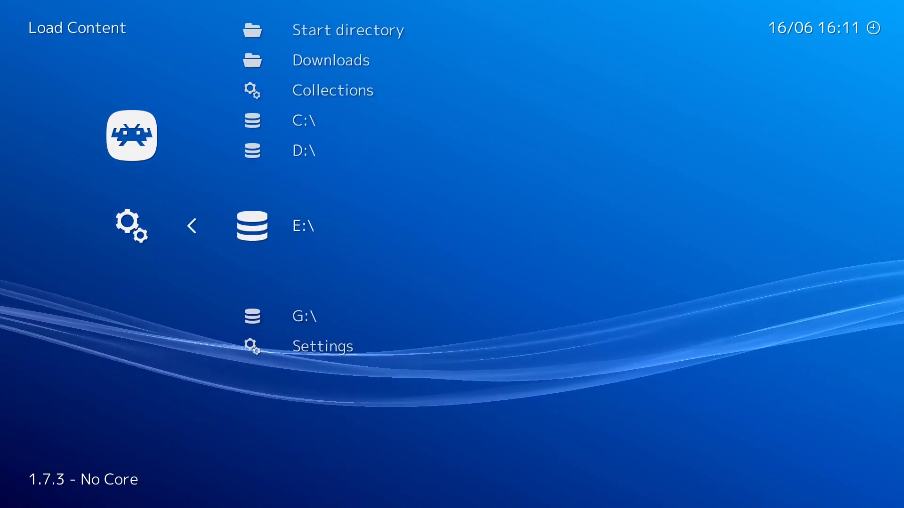
key("Return")
key("Down")
key("Down")
key("Down")
key("Down")
key("Return")
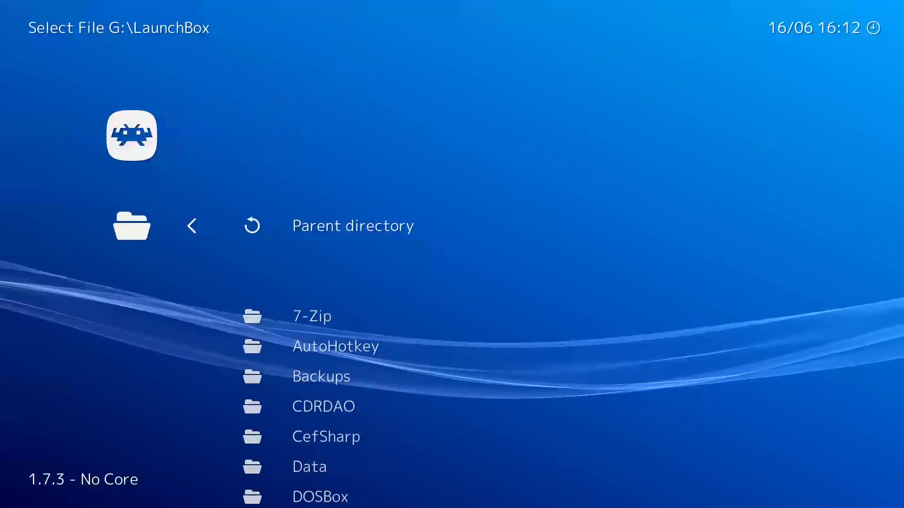
- Load Castlevania - Dawn of Sorrow from within the LaunchBox folder and choose Game Start on its title screen
key("Down")
key("Down")
key("Down")
key("Down")
key("Down")
key("Down")
key("Down")
key("Down")
key("Down")
key("Return")
key("Down")
key("Down")
key("Down")
key("Down")
key("Down")
key("Down")
key("Down")
key("Down")
key("Down")
key("Down")
key("Down")
key("Down")
key("Return")
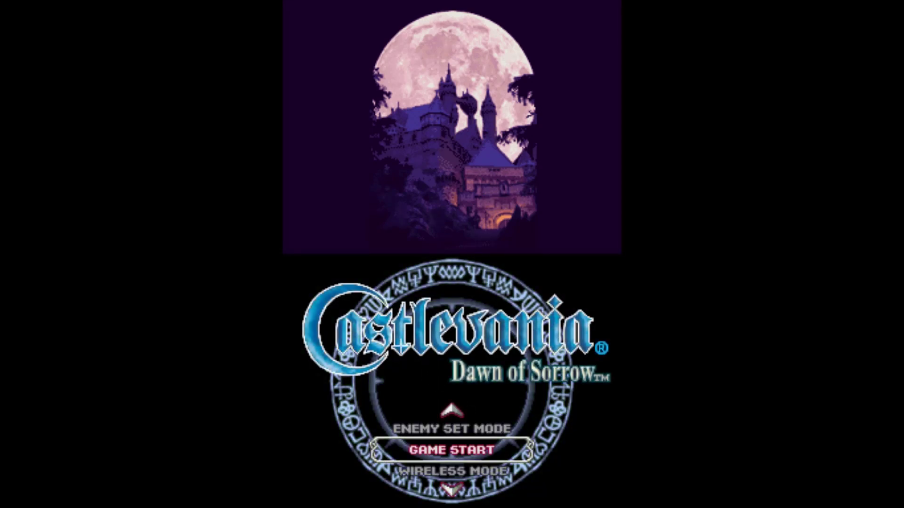
left_click(444, 448)
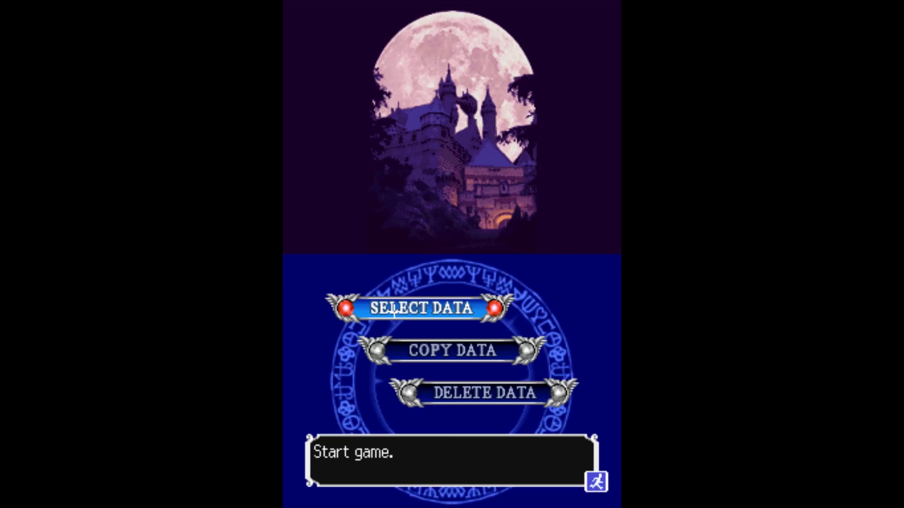
- Open the DeSmuME core options for the running game
key("F1")
key("Down")
key("Down")
key("Down")
key("Down")
key("Down")
key("Down")
key("Down")
key("Down")
key("Down")
key("Return")
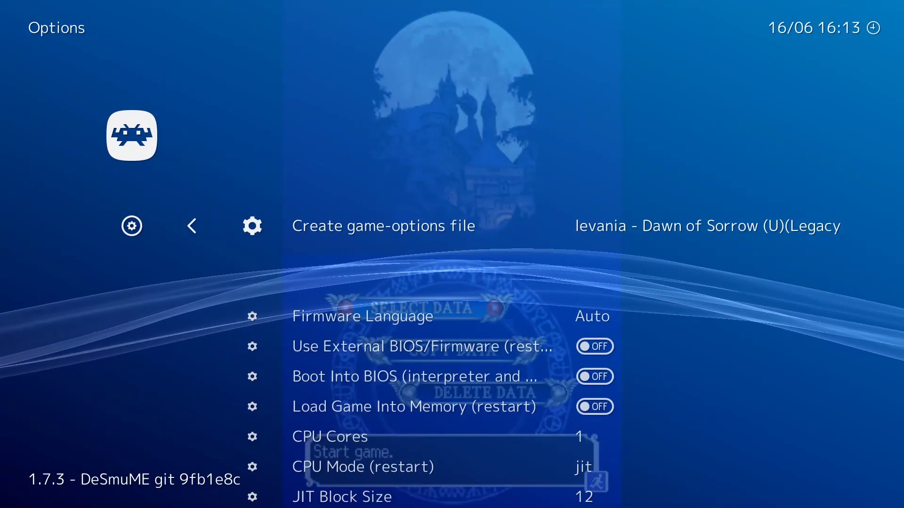
- Set the DeSmuME core's CPU Cores option to 2
key("Down")
key("Down")
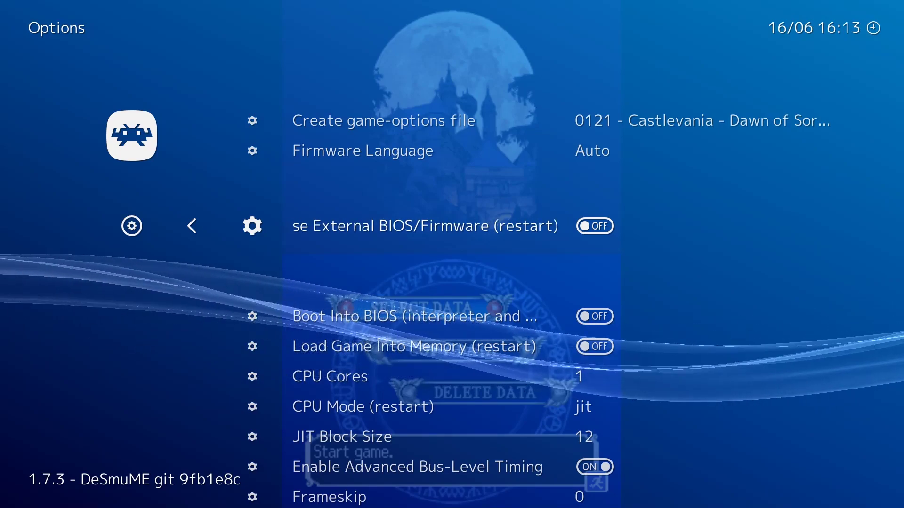
key("Down")
key("Down")
key("Down")
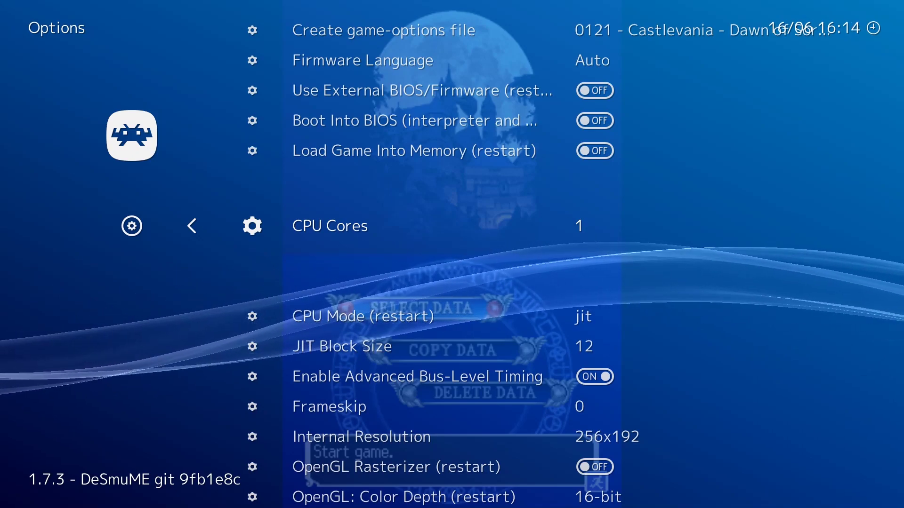
key("Right")
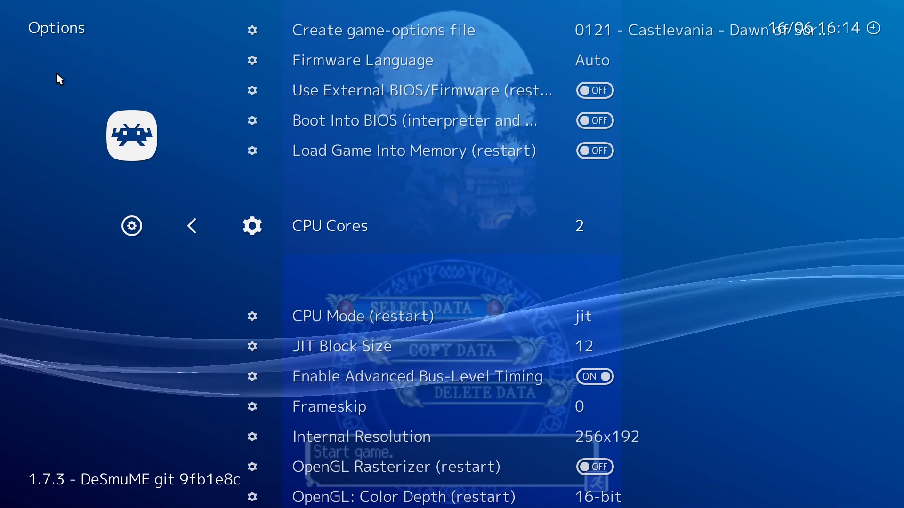
- Go through the available Internal Resolution values and set the option to 1024x768
key("Down")
key("Down")
key("Down")
key("Down")
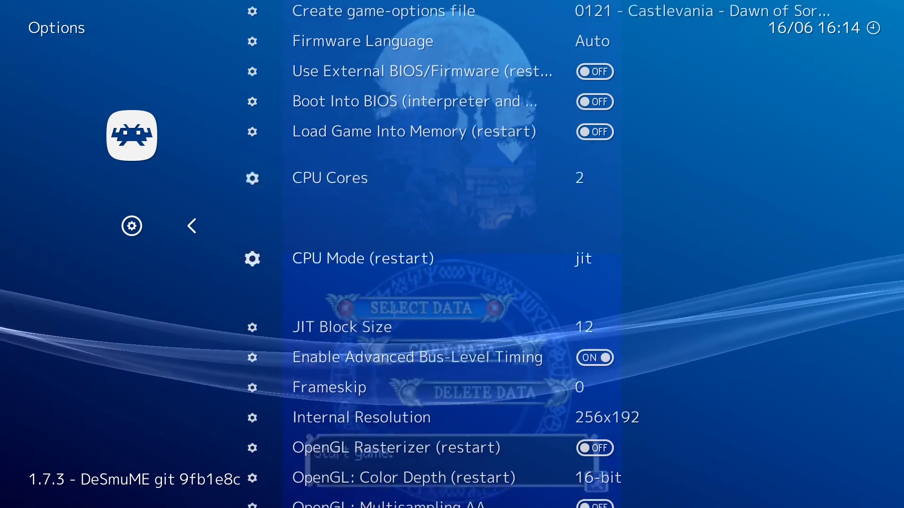
key("Down")
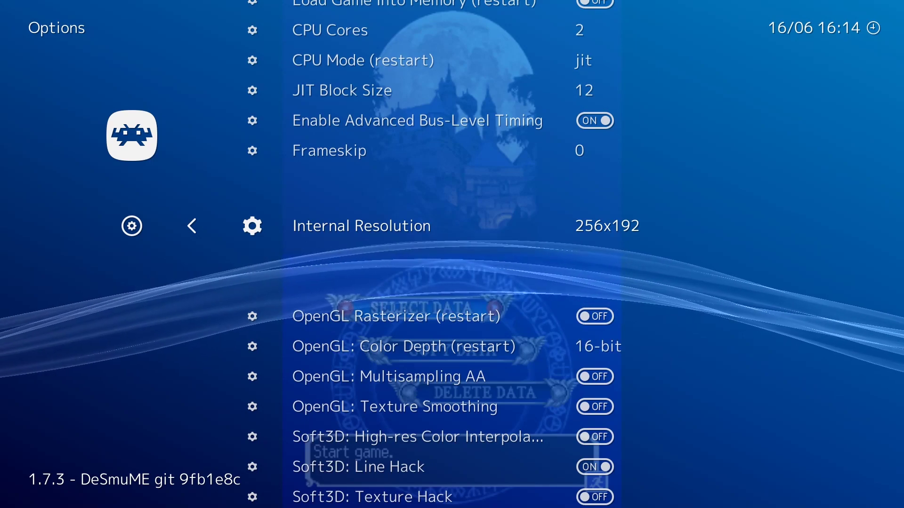
key("Right")
key("Right")
key("Right")
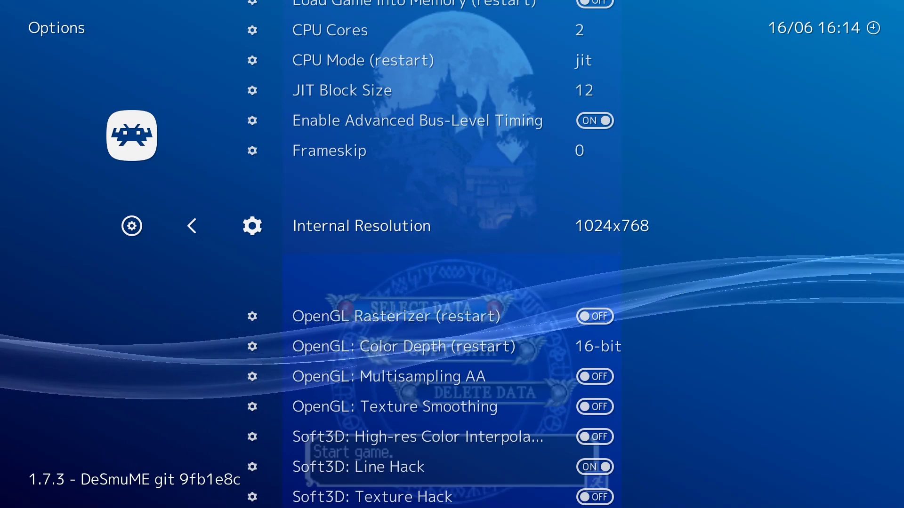
key("Right")
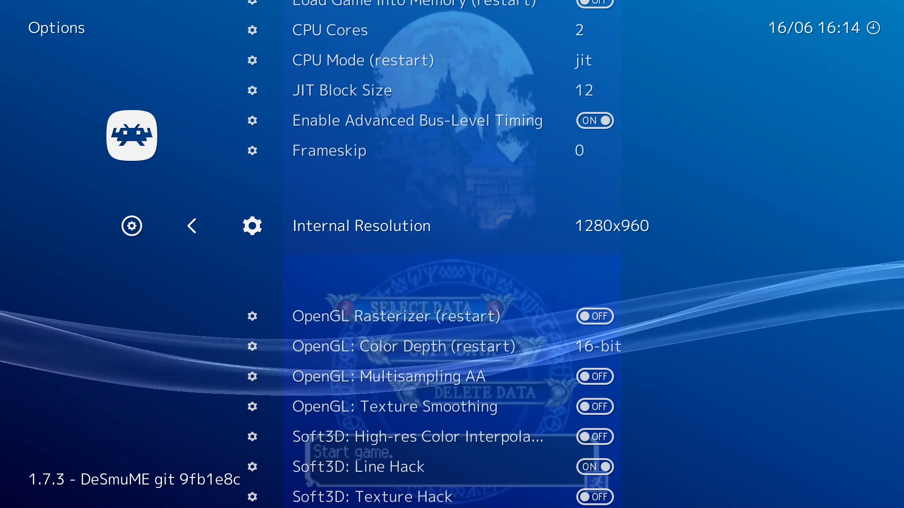
key("Right")
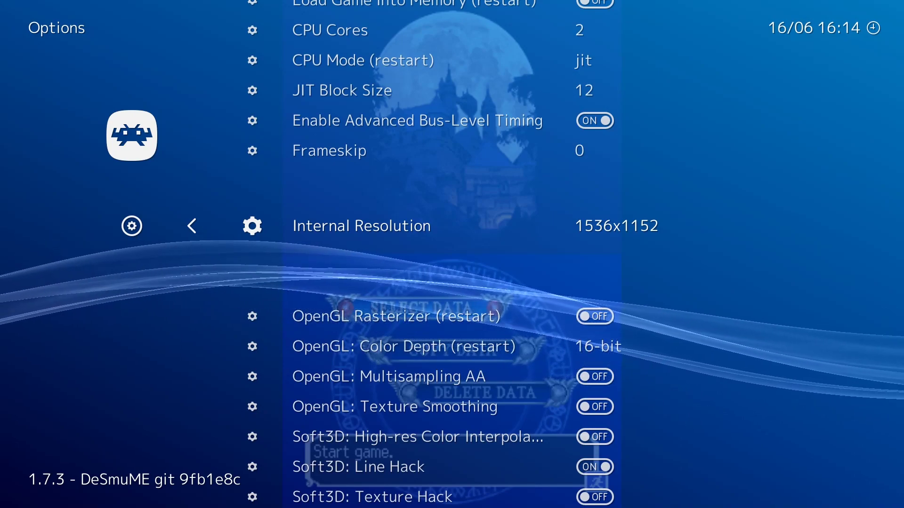
key("Right")
key("Right")
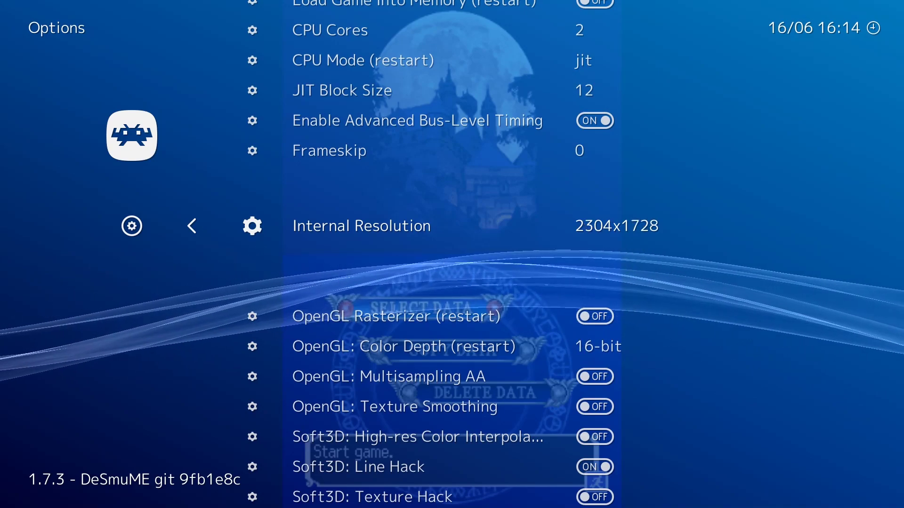
key("Right")
key("Right")
key("Right")
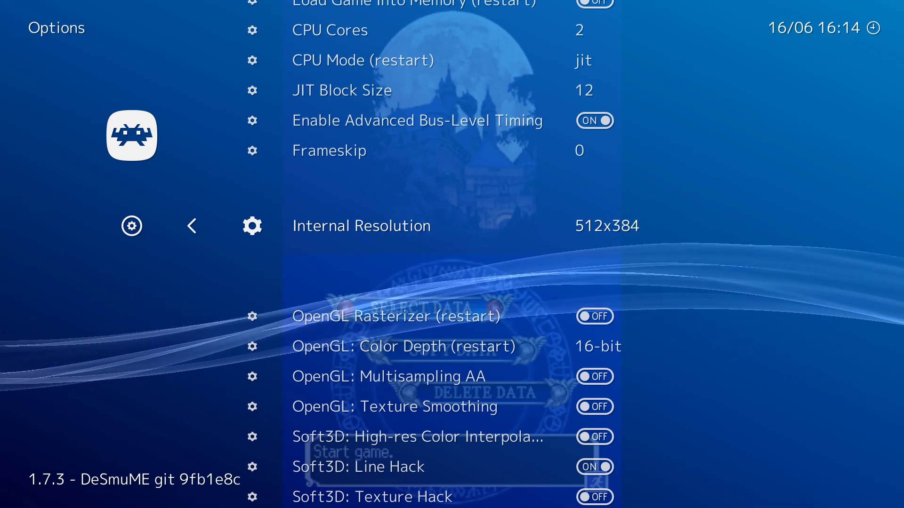
key("Right")
key("Right")
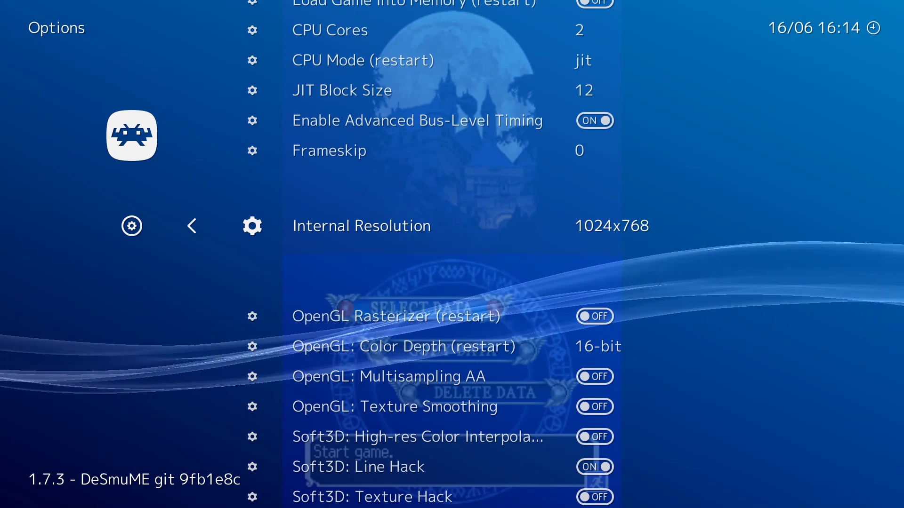
- Set OpenGL: Multisampling AA to 32 and turn on OpenGL: Texture Smoothing
key("Down")
key("Down")
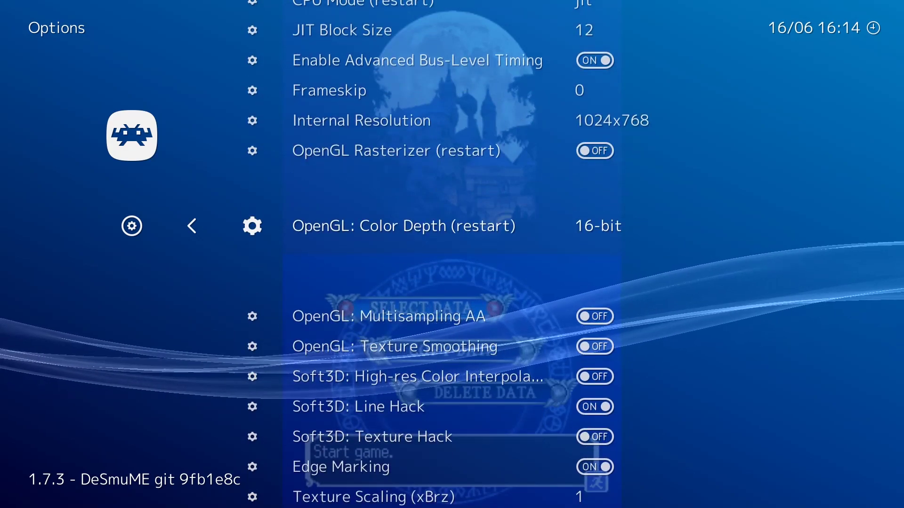
key("Down")
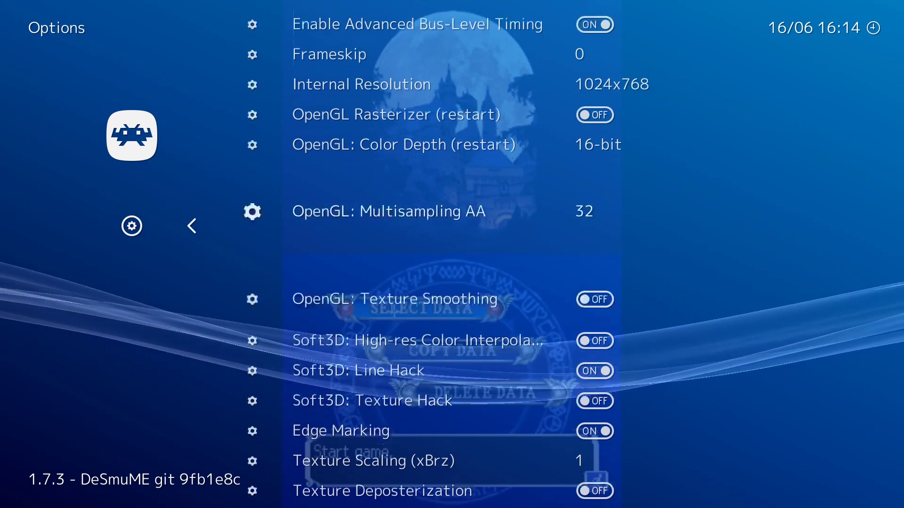
key("Down")
key("Right")
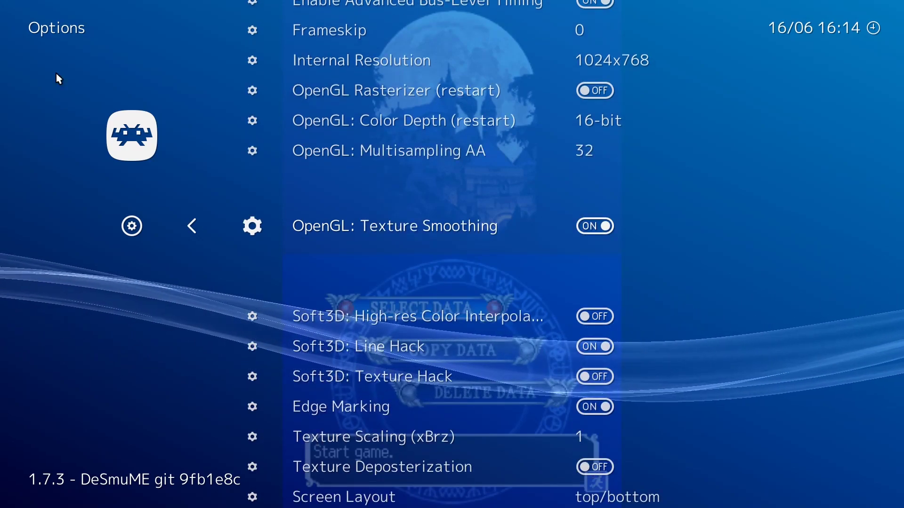
- Increase the Screen Gap option past 54 to separate the two DS screens
key("Down")
key("Down")
key("Down")
key("Down")
key("Down")
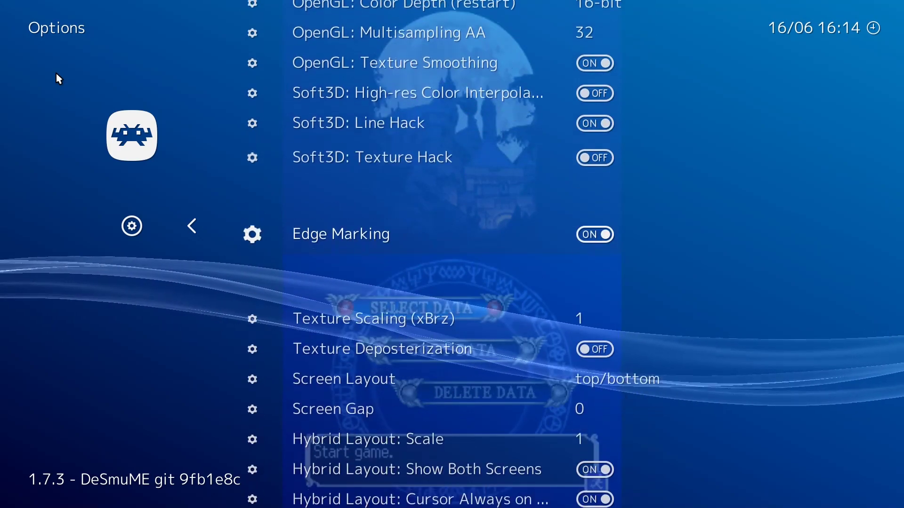
key("Down")
key("Down")
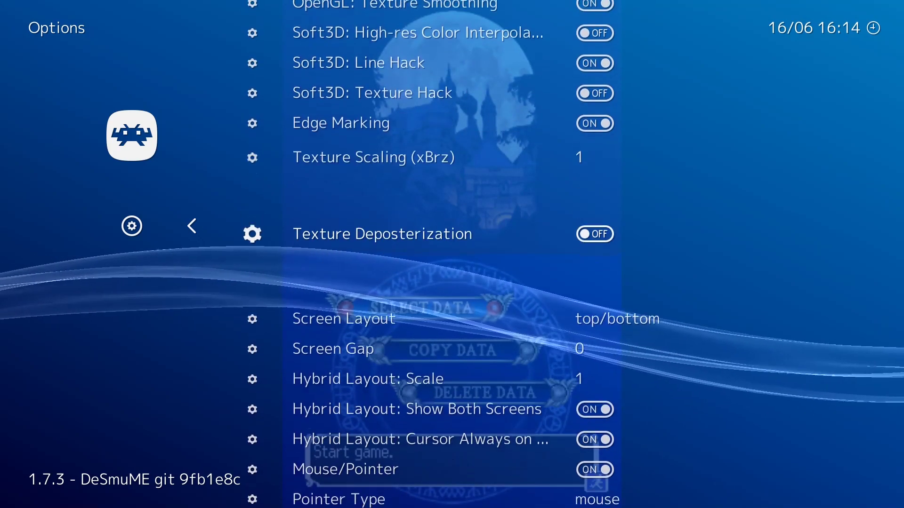
key("Down")
key("Right")
key("Right")
key("Right")
key("Right")
key("Right")
key("Right")
key("Right")
key("Right")
key("Right")
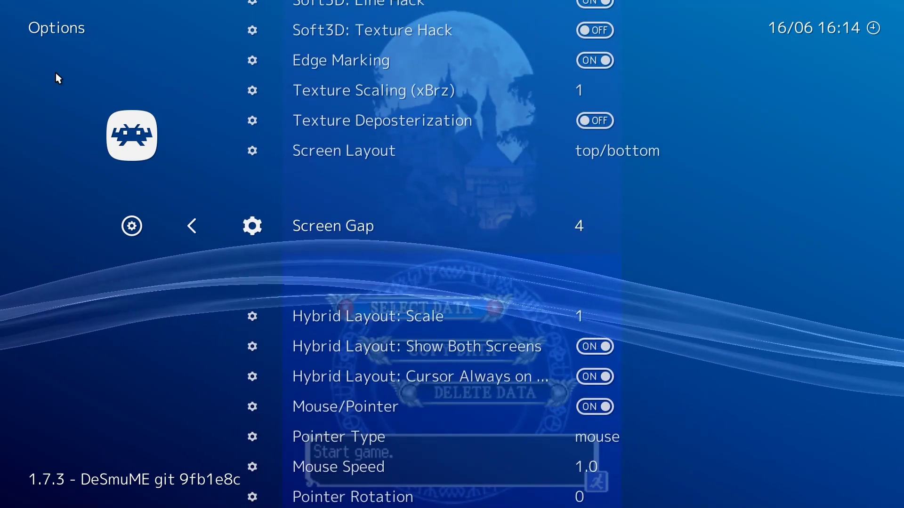
key("Right")
key("Right")
key("Right")
key("Right")
key("Right")
key("Right")
key("Right")
key("Right")
key("Right")
key("Right")
key("Right")
key("Right")
key("Right")
key("Right")
key("Right")
key("Right")
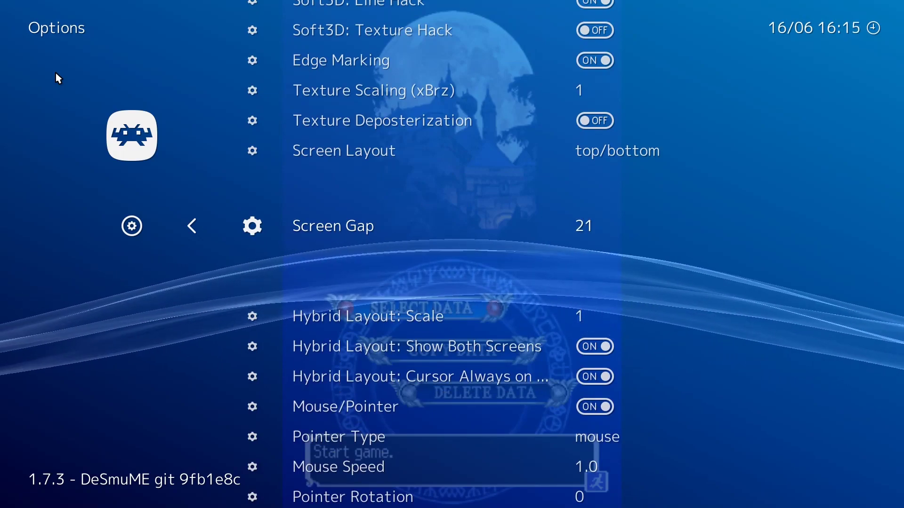
key("Right")
key("Right")
key("Right")
key("Right")
key("Right")
key("Right")
key("Right")
key("Right")
key("Right")
key("Right")
key("Right")
key("Right")
key("Right")
key("Right")
key("Right")
key("Right")
key("Right")
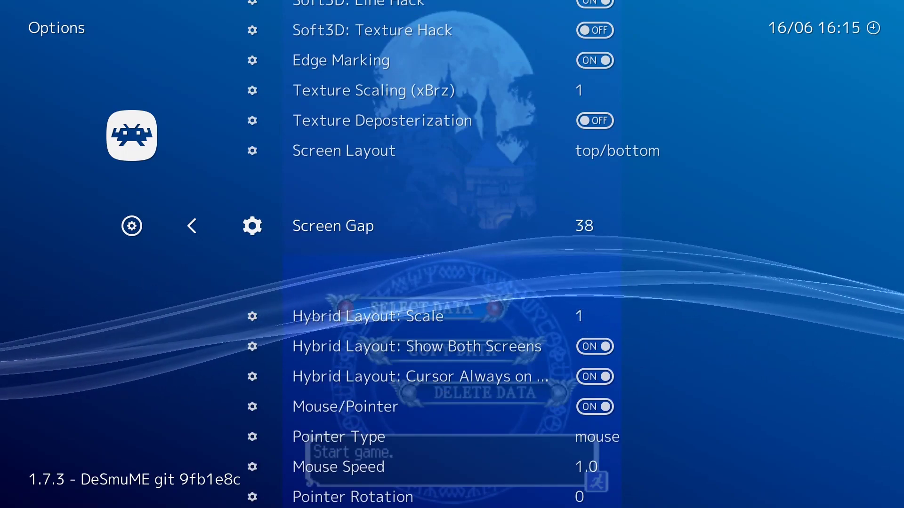
key("Right")
key("Right")
key("Right")
key("Right")
key("Right")
key("Right")
key("Right")
key("Right")
key("Right")
key("Right")
key("Right")
key("Right")
key("Right")
key("Right")
key("Right")
key("Right")
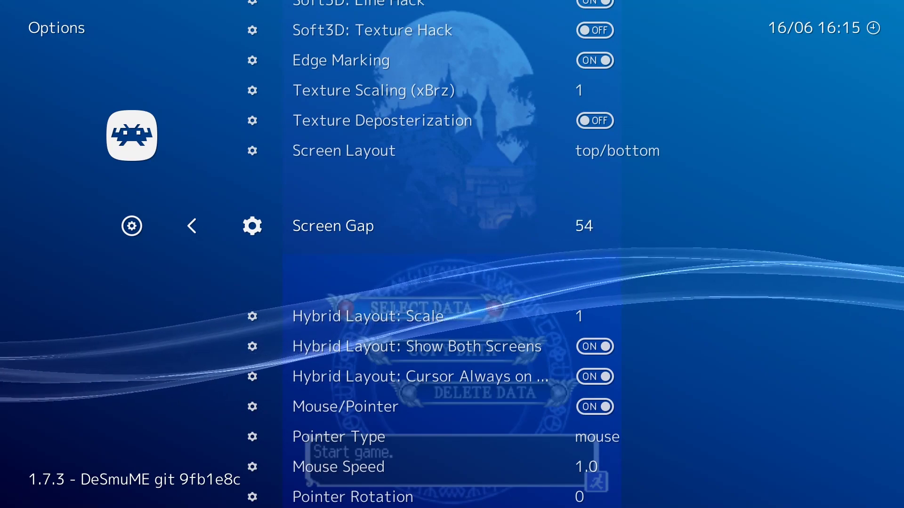
key("Right")
key("Right")
key("Right")
key("Right")
key("Right")
key("Right")
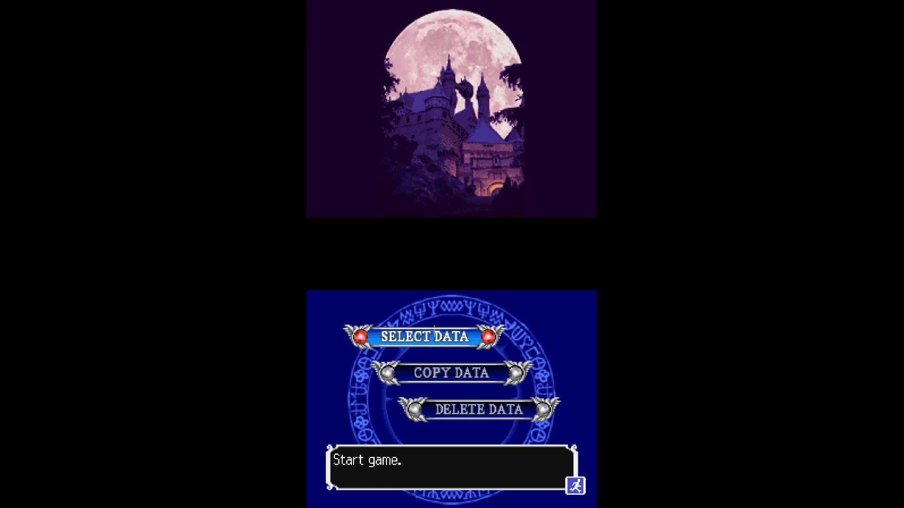
- Open Select Data in the game and start a new game in slot 1
left_click(423, 345)
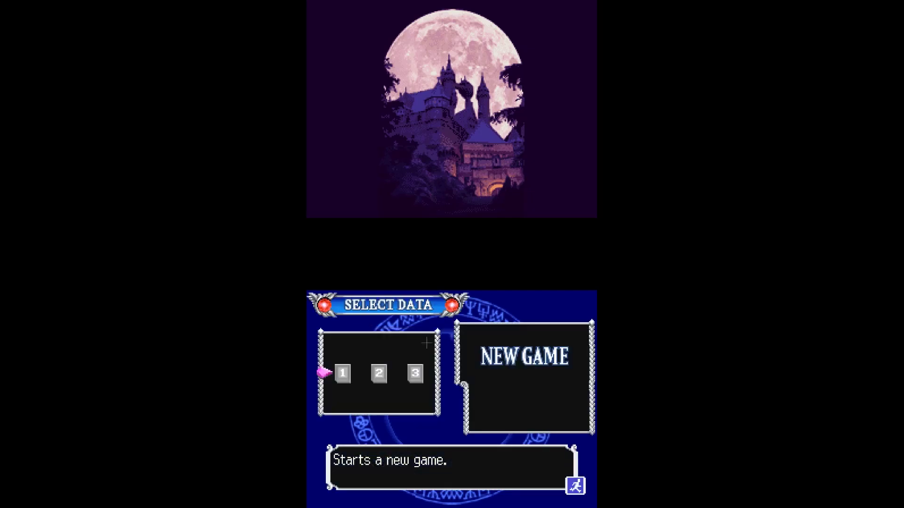
left_click(342, 374)
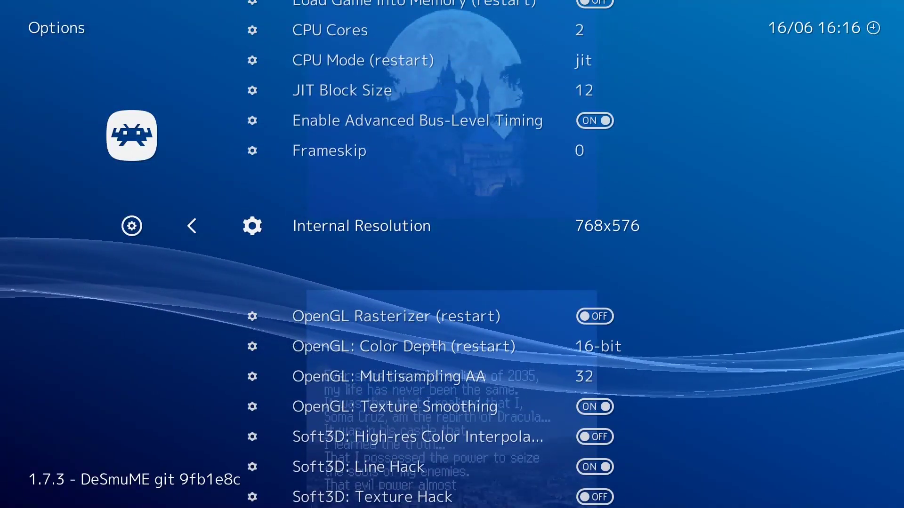
- Set the Internal Resolution option to 512x384 and return to the running game
key("Left")
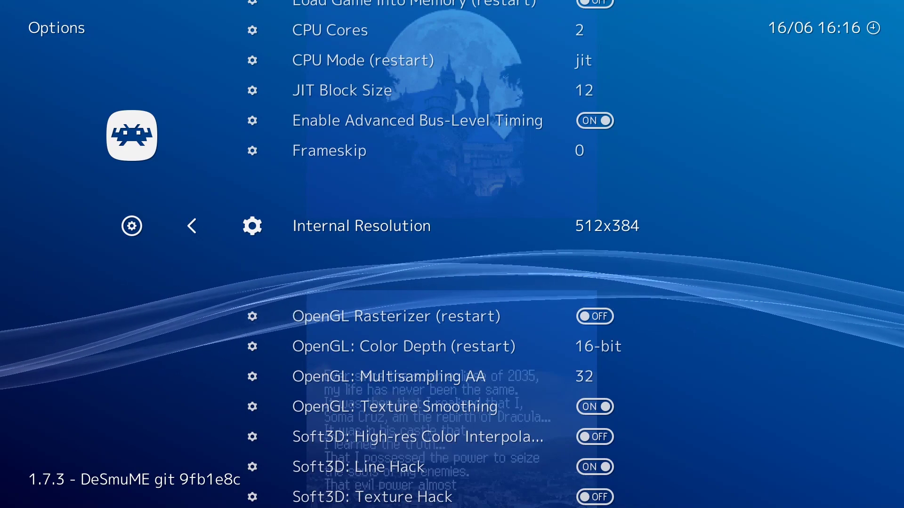
key("F1")
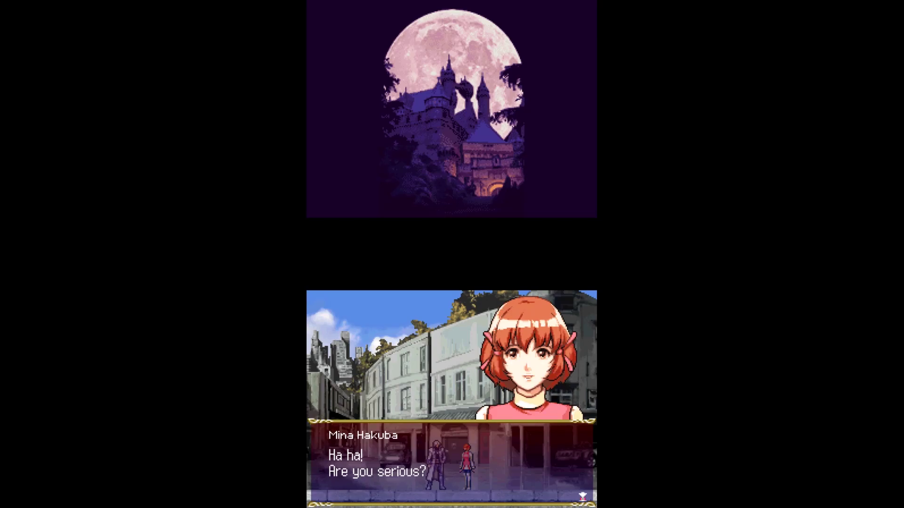
- Advance the opening dialogue and play through the first fight and soul pickups up to the following conversation
key("x")
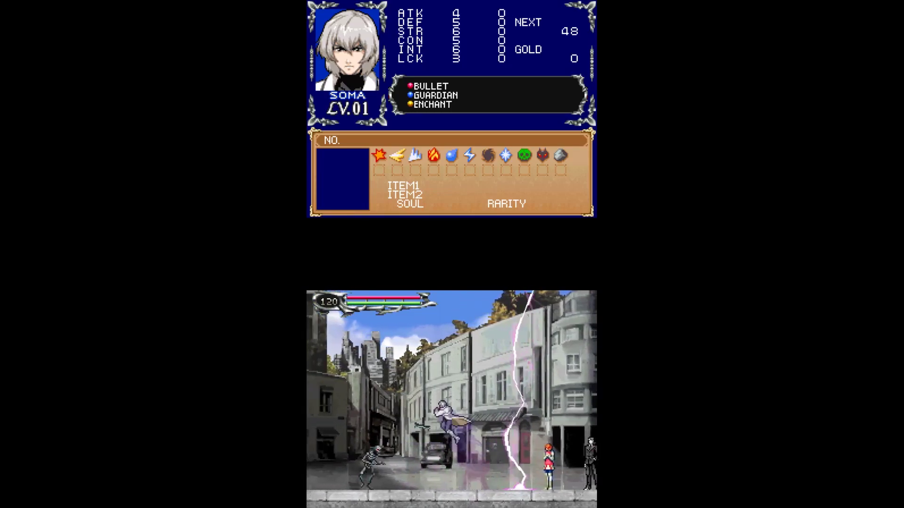
key("x")
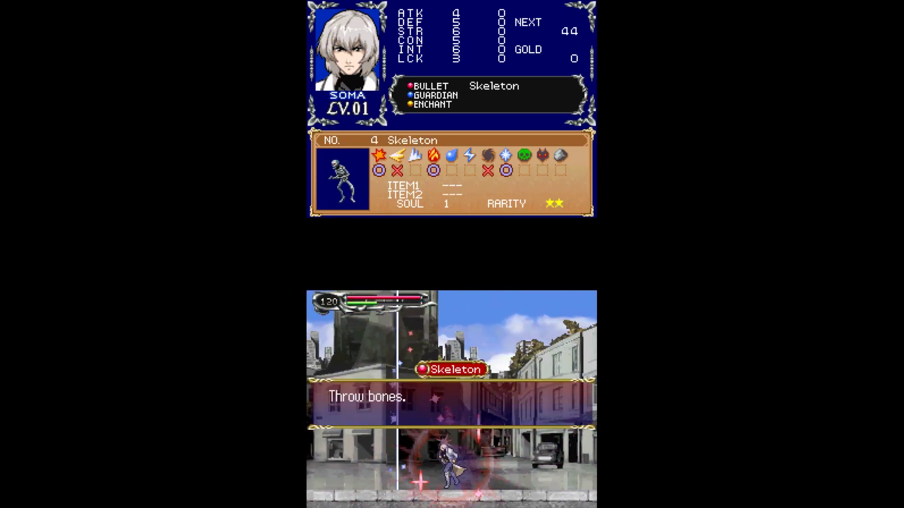
key("x")
key("x")
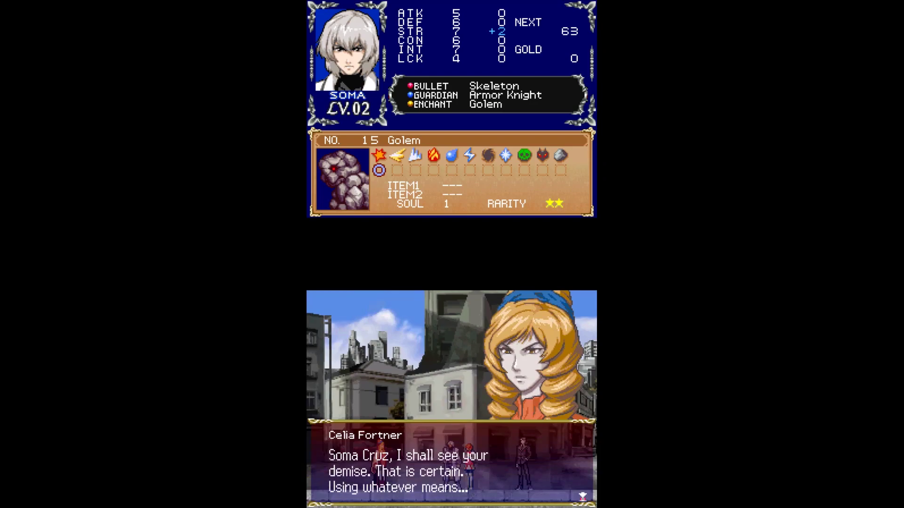
- Bring the core options back up over the game and look through the whole list
key("F1")
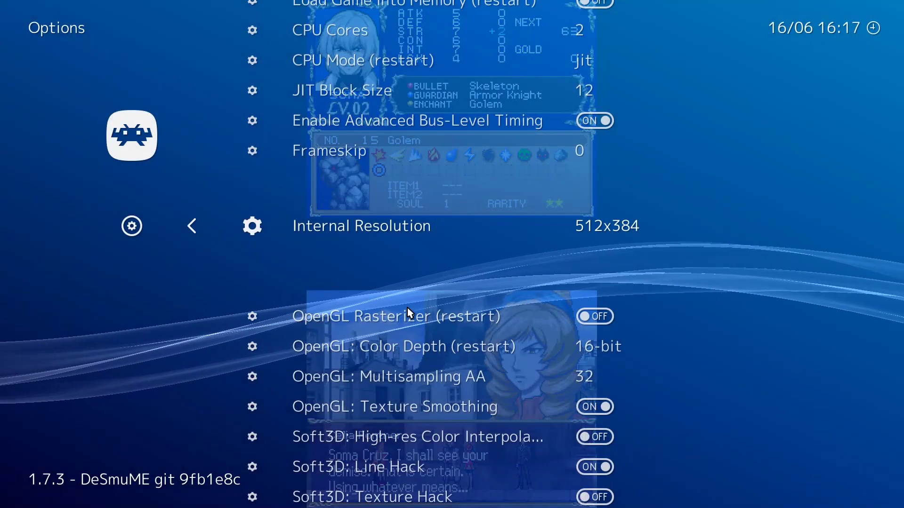
key("Down")
key("Down")
key("Down")
key("Down")
key("Down")
key("Down")
key("Down")
key("Down")
key("Down")
key("Down")
key("Down")
key("Down")
key("Down")
key("Down")
key("Down")
key("Down")
key("Down")
key("Down")
key("Down")
key("Down")
key("Down")
key("Down")
key("Down")
key("Down")
key("Down")
key("Down")
key("Down")
key("Down")
key("Down")
key("Down")
key("Down")
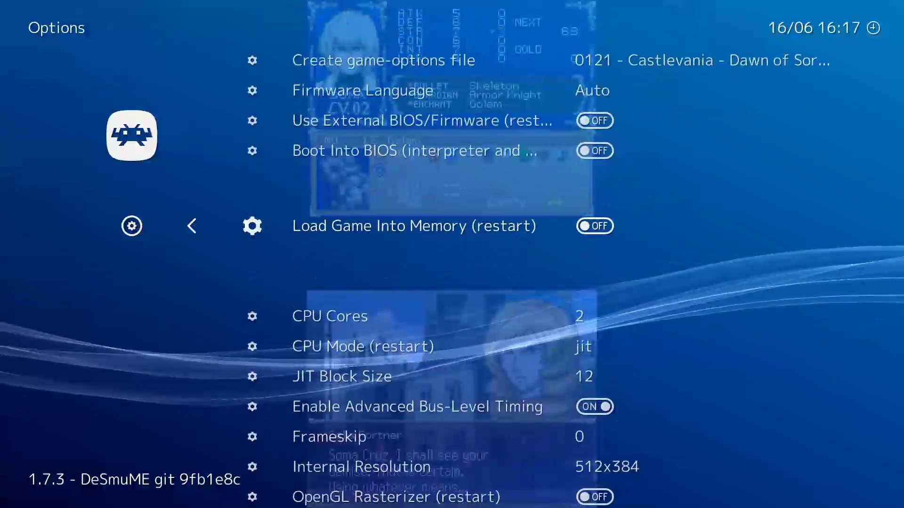
- Go back from the core options to the Quick Menu and open the Shaders settings
key("BackSpace")
key("Down")
key("Down")
key("Down")
key("Down")
key("Down")
key("Down")
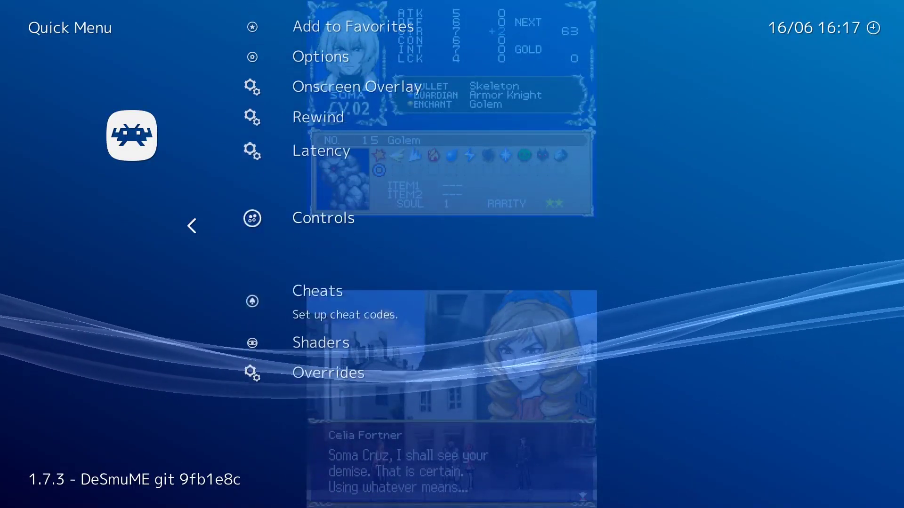
key("Return")
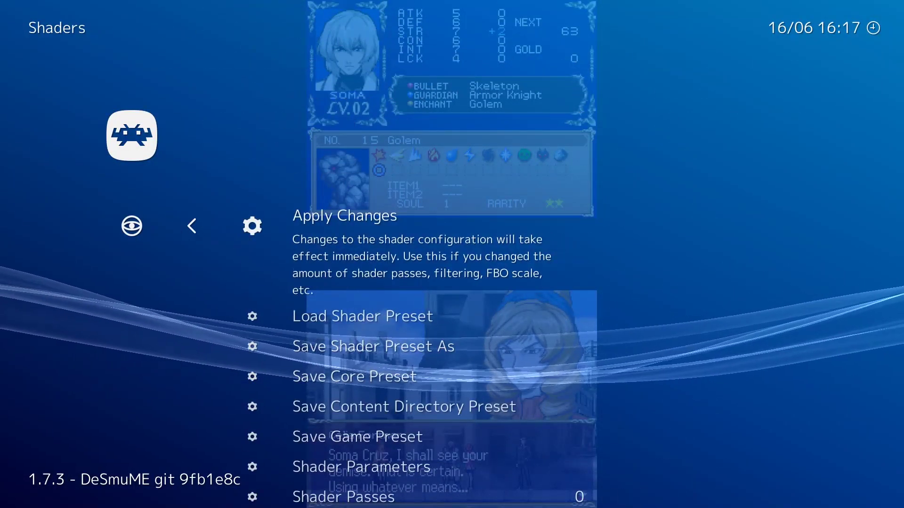
- Browse for a shader preset to load and open the handheld folder inside shaders_glsl
key("Down")
key("Down")
key("Up")
key("Return")
key("Down")
key("Down")
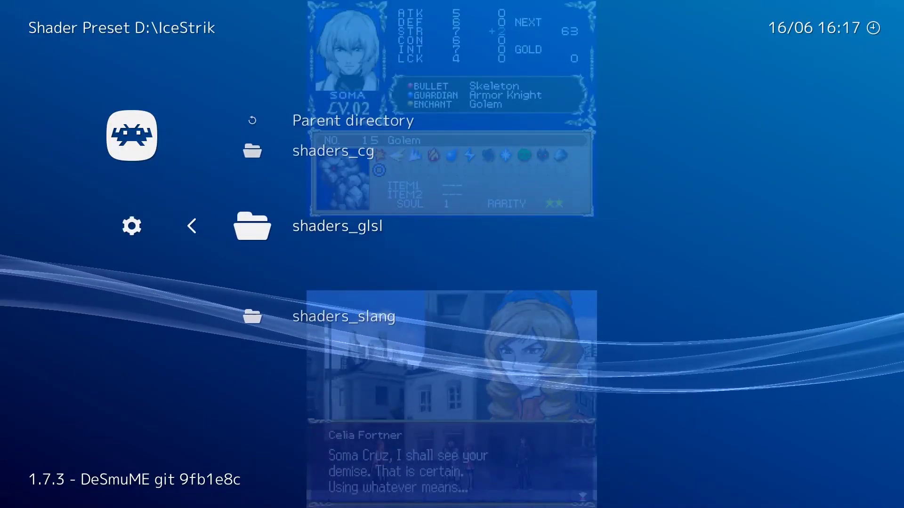
key("Return")
key("Down")
key("Down")
key("Down")
key("Down")
key("Down")
key("Down")
key("Down")
key("Down")
key("Down")
key("Down")
key("Down")
key("Down")
key("Down")
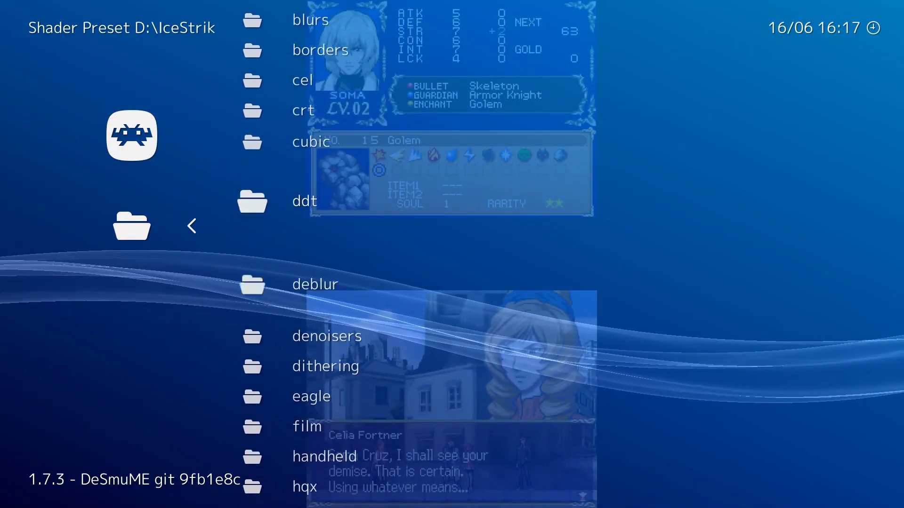
key("Down")
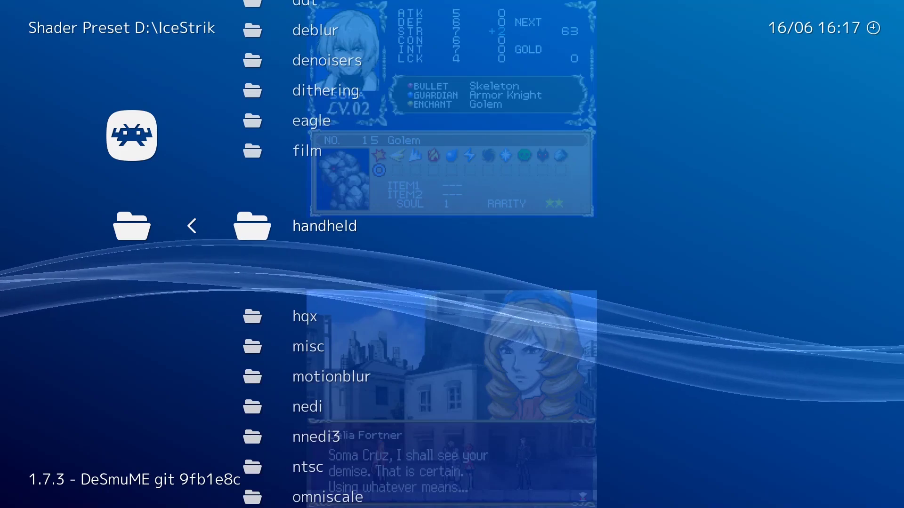
key("Return")
- Load the nds.glslp shader preset from the handheld folder
key("Down")
key("Down")
key("Down")
key("Down")
key("Down")
key("Down")
key("Down")
key("Down")
key("Down")
key("Down")
key("Down")
key("Down")
key("Down")
key("Down")
key("Down")
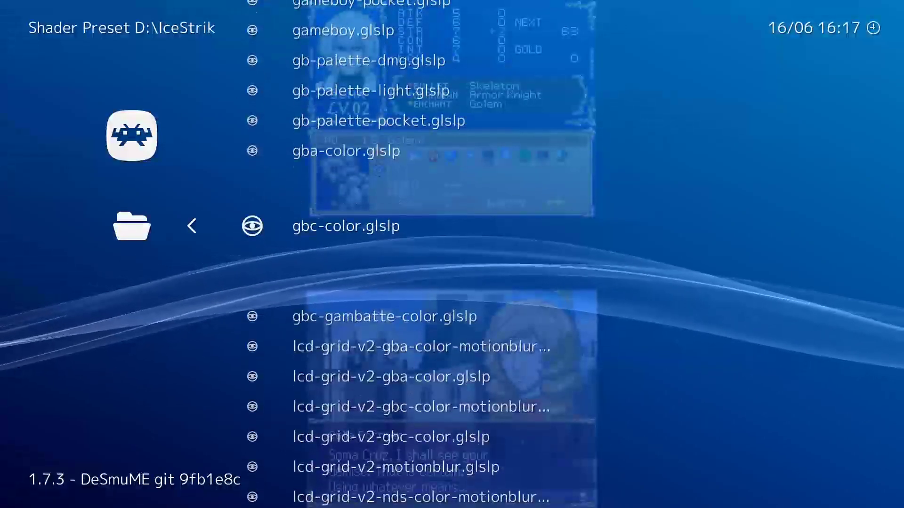
key("Up")
key("Up")
key("Up")
key("Up")
key("Up")
key("Down")
key("Down")
key("Down")
key("Down")
key("Down")
key("Down")
key("Down")
key("Down")
key("Down")
key("Down")
key("Down")
key("Down")
key("Down")
key("Down")
key("Down")
key("Down")
key("Down")
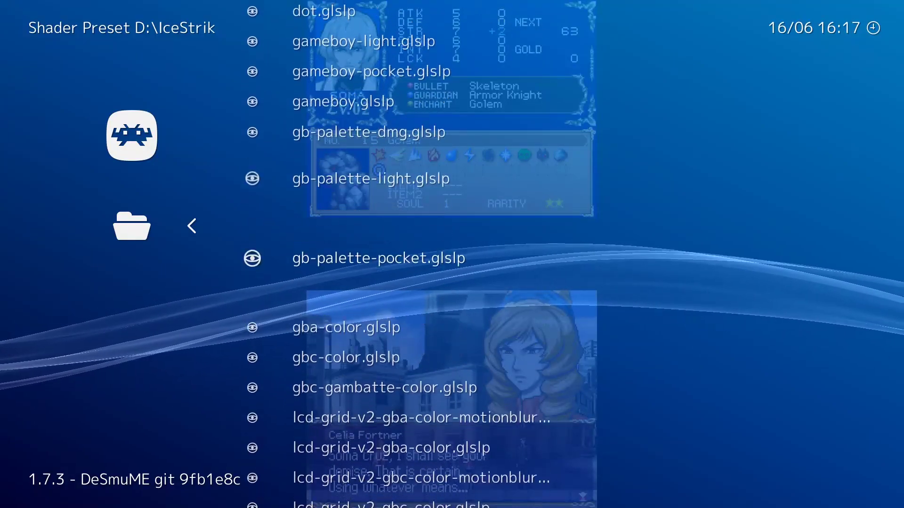
key("Down")
key("Down")
key("Down")
key("Down")
key("Down")
key("Down")
key("Down")
key("Down")
key("Down")
key("Down")
key("Down")
key("Down")
key("Down")
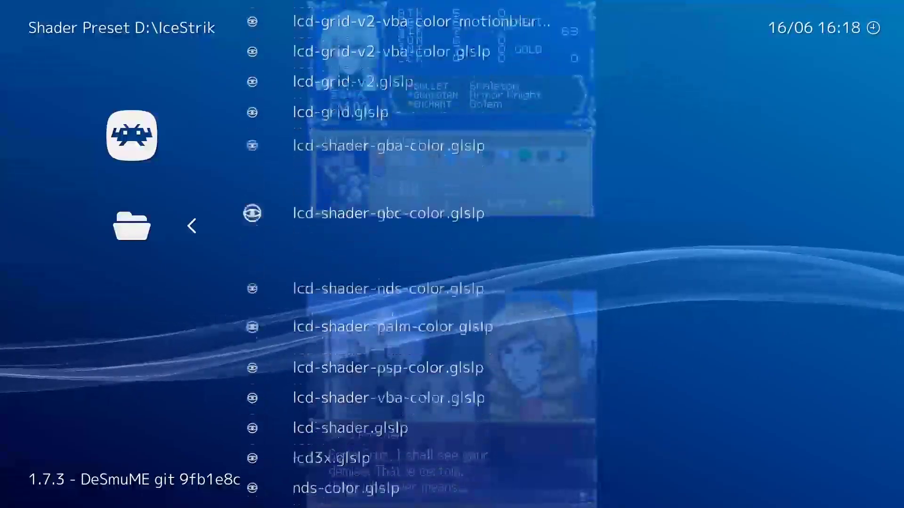
key("Down")
key("Down")
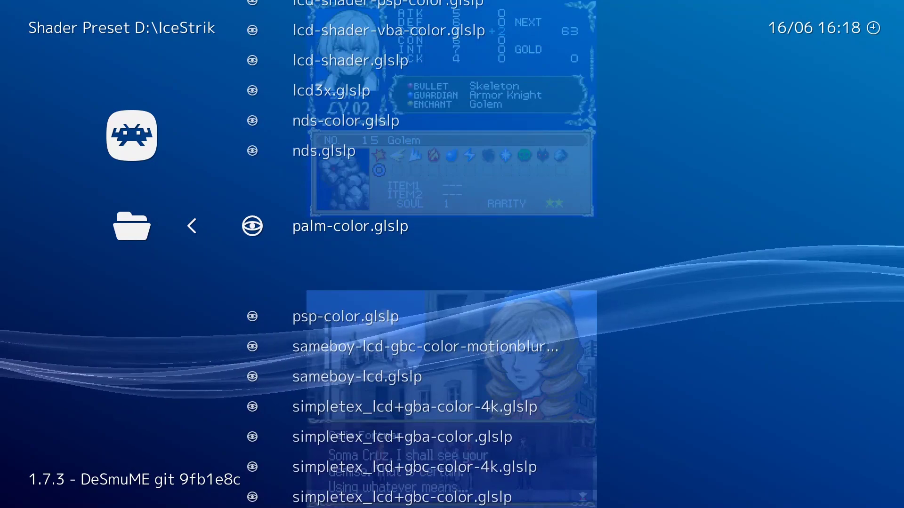
key("Up")
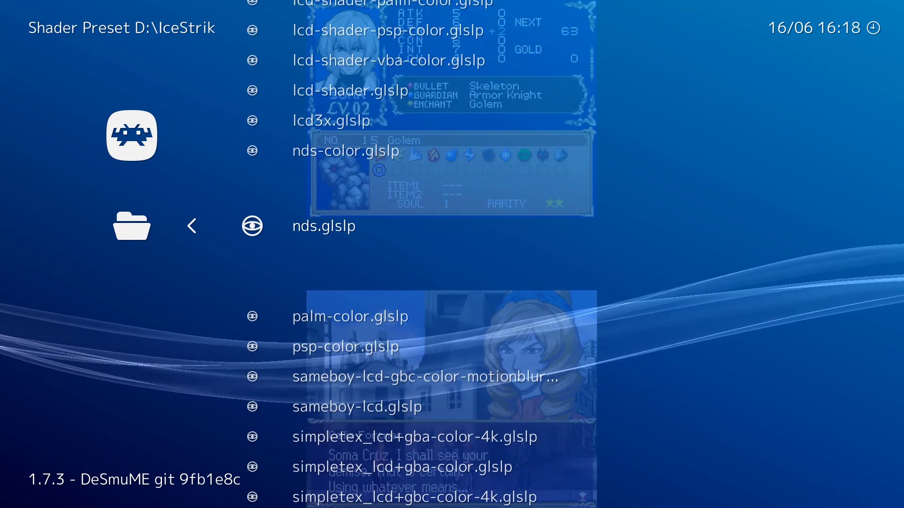
key("Return")
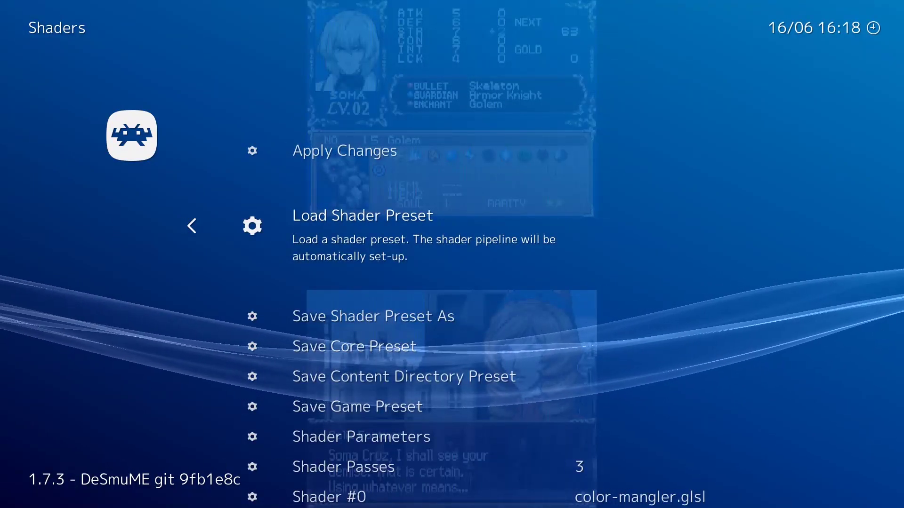
- Return to the running game to examine the effect of the nds shader, and bring the menu back up
key("Up")
key("F1")
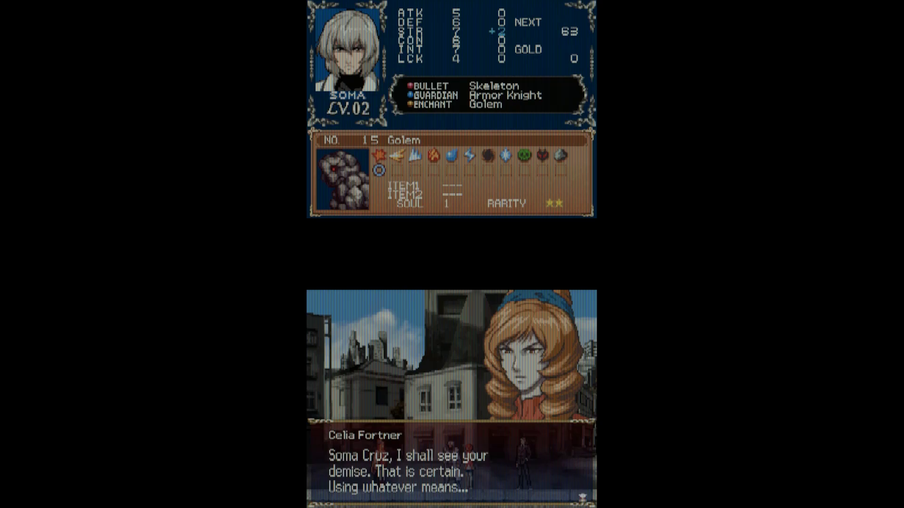
key("F1")
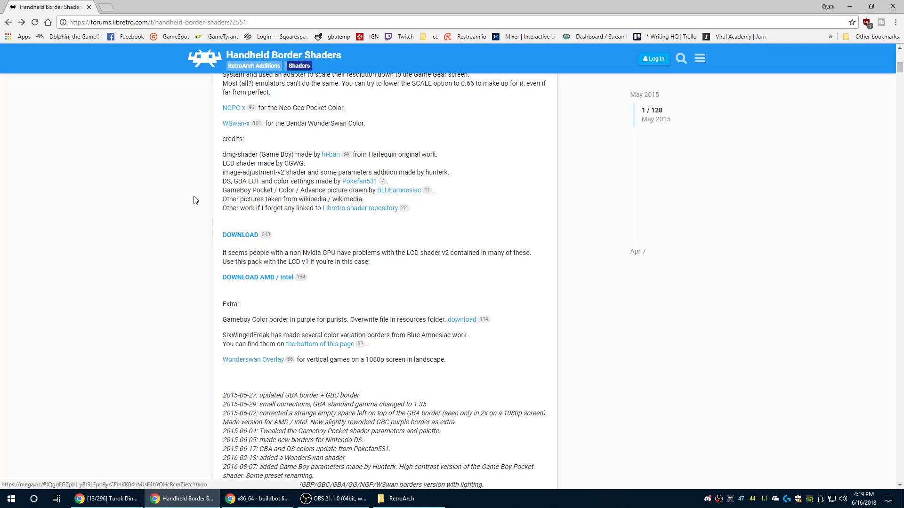
- Switch to Chrome and highlight the address of the Handheld Border Shaders forum page that offers the download
left_click_drag(258, 24, 22, 24)
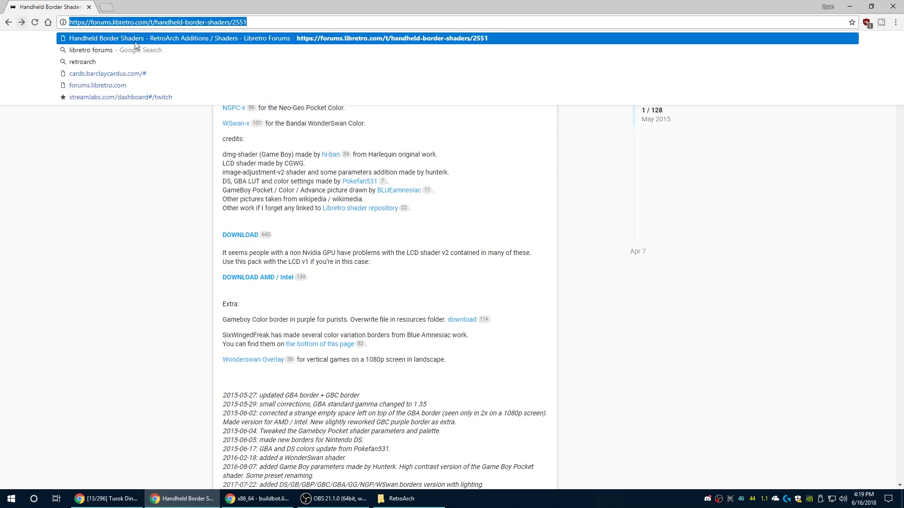
left_click(153, 261)
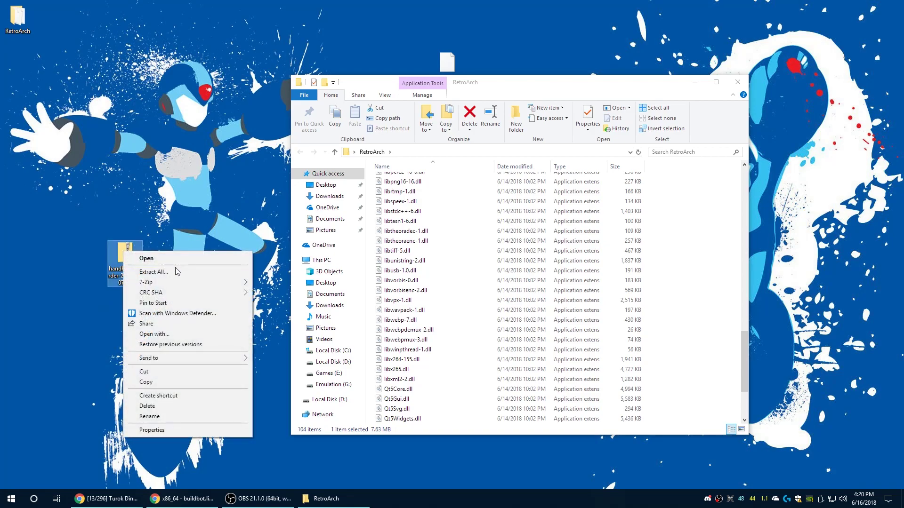
- Extract the downloaded handheld-border-2017-09-07 archive into its own folder on the desktop and open that folder
mouse_move(191, 281)
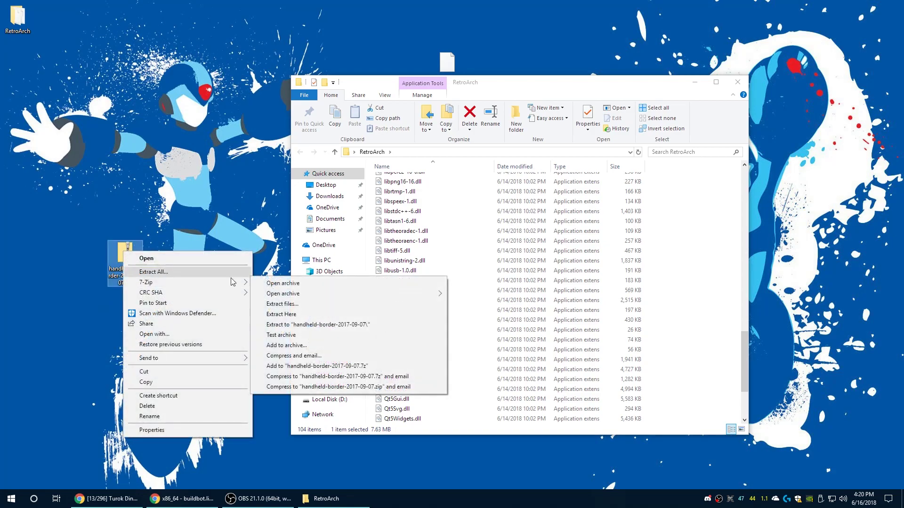
left_click(307, 325)
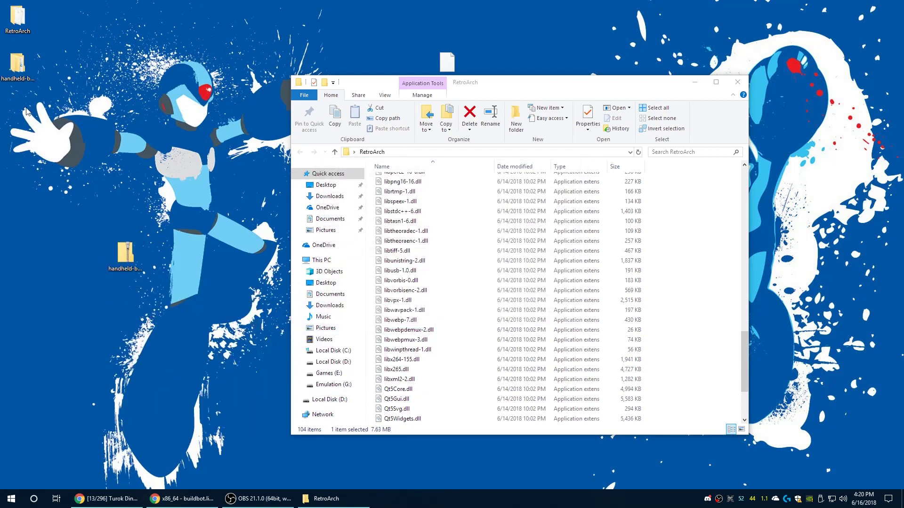
double_click(15, 77)
- Arrange the RetroArch folder window and the handheld-border-2017-09-07 window side by side
left_click_drag(484, 109, 691, 163)
scroll(449, 245, "up", 5)
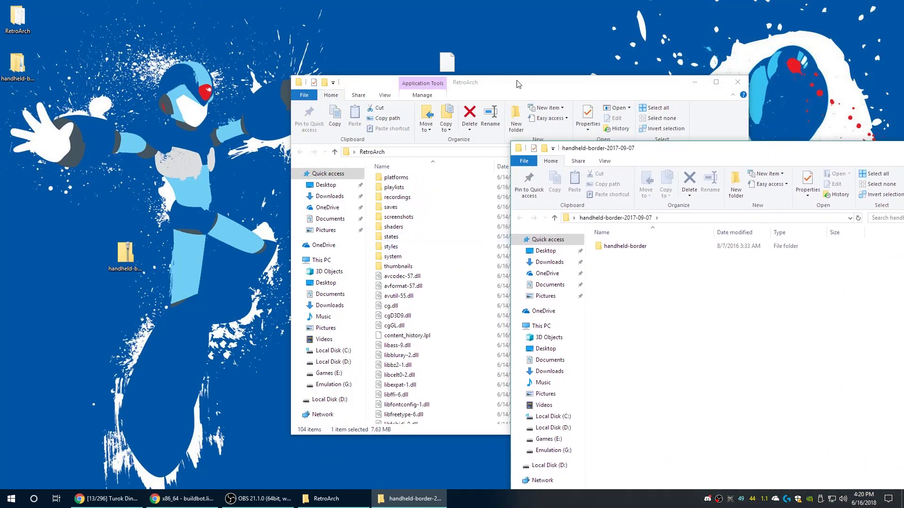
left_click_drag(519, 86, 0, 179)
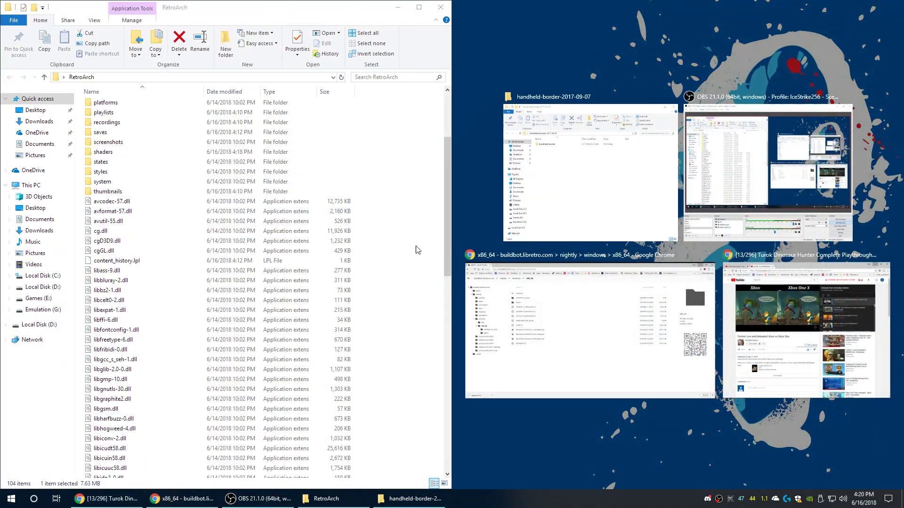
left_click(557, 192)
scroll(132, 198, "up", 4)
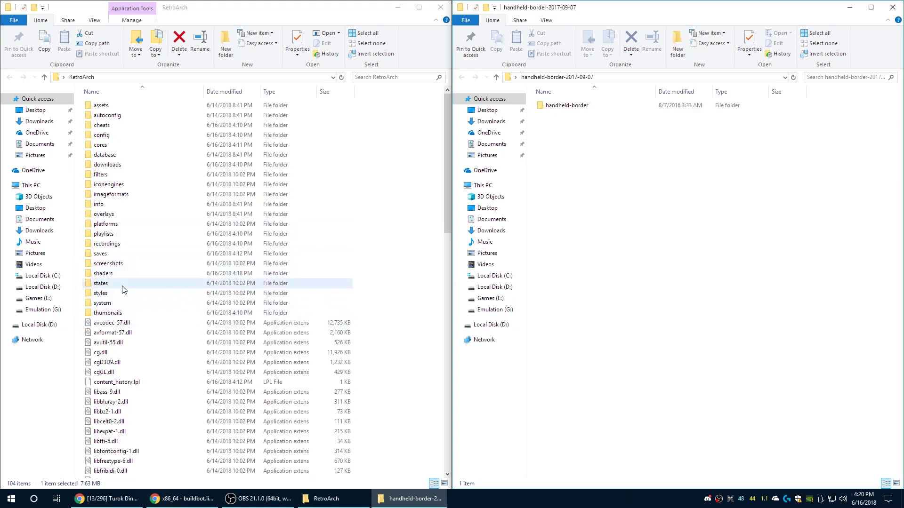
- Move the handheld-border folder into RetroArch's shaders folder and close both folder windows
double_click(117, 273)
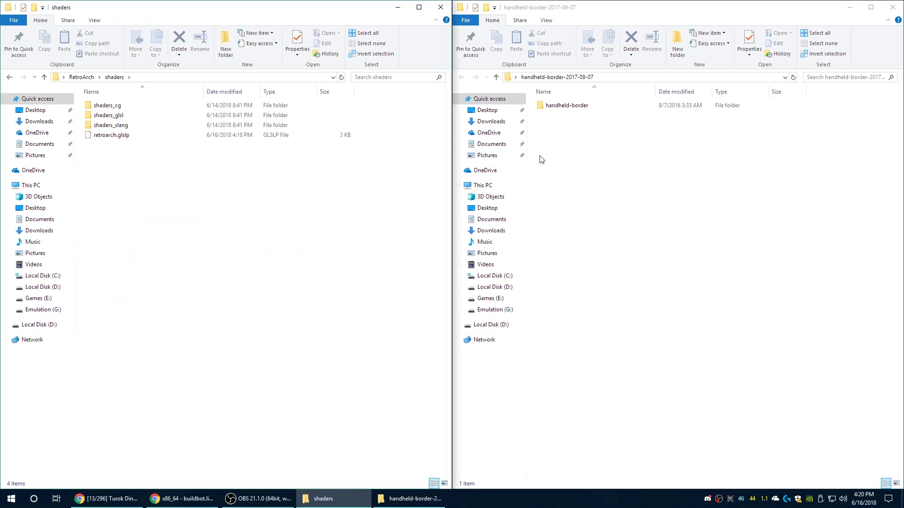
left_click_drag(556, 108, 237, 297)
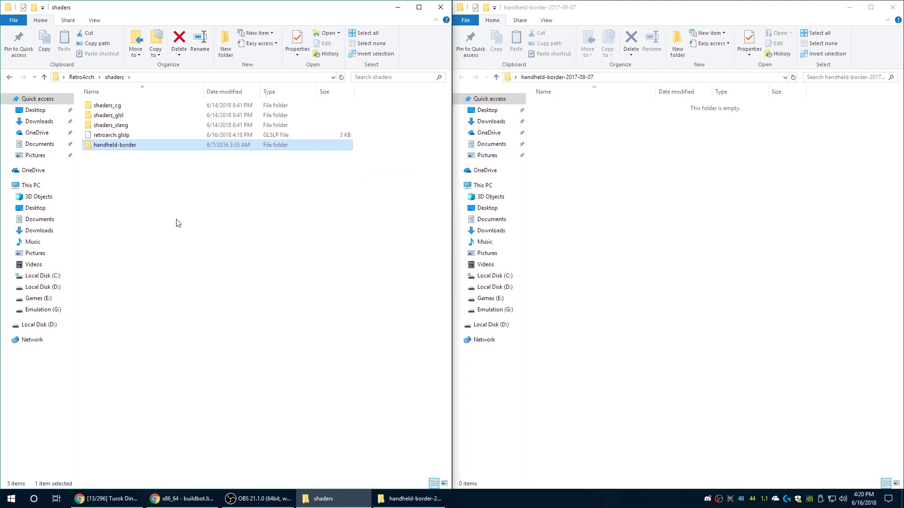
left_click(177, 222)
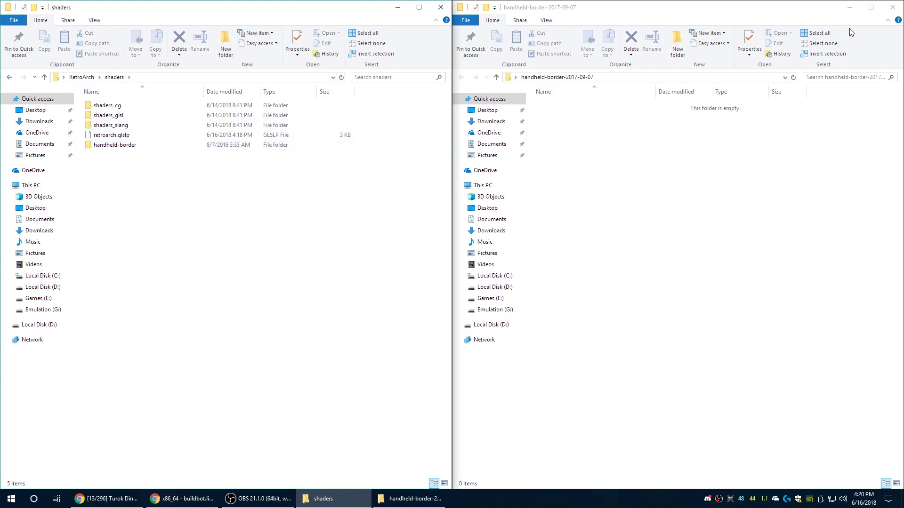
left_click(891, 7)
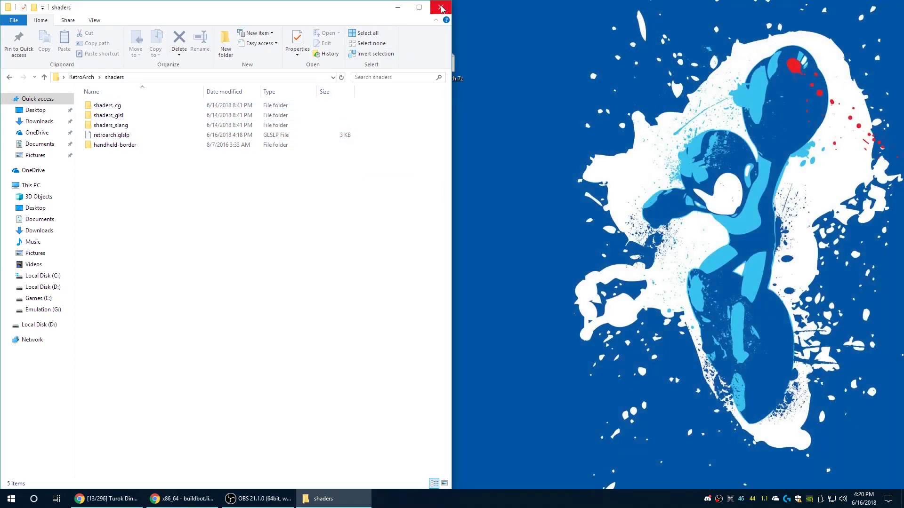
left_click(441, 7)
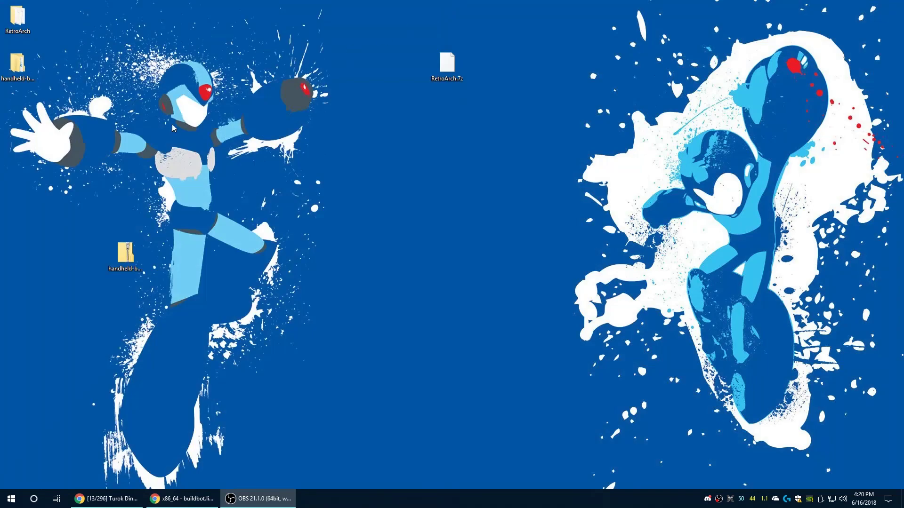
- Start RetroArch from its desktop folder and open the Shaders settings over the running game
double_click(26, 36)
scroll(433, 310, "down", 20)
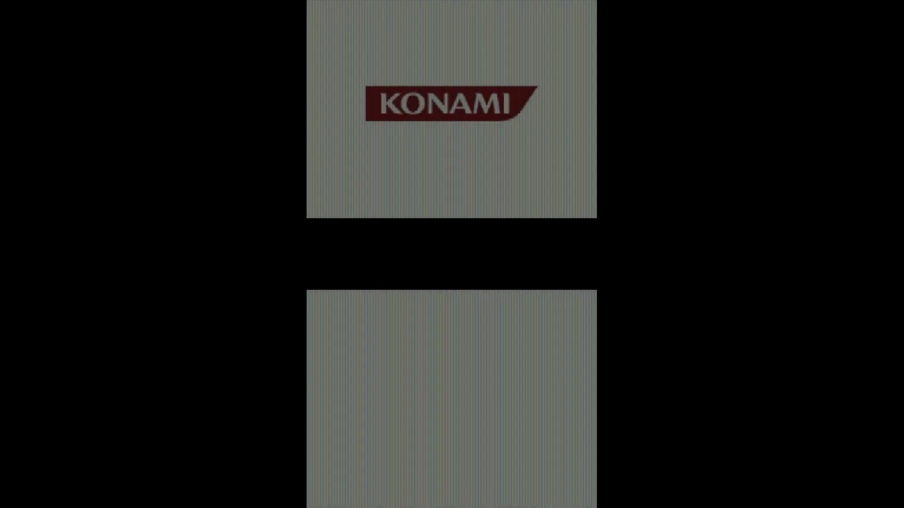
key("F1")
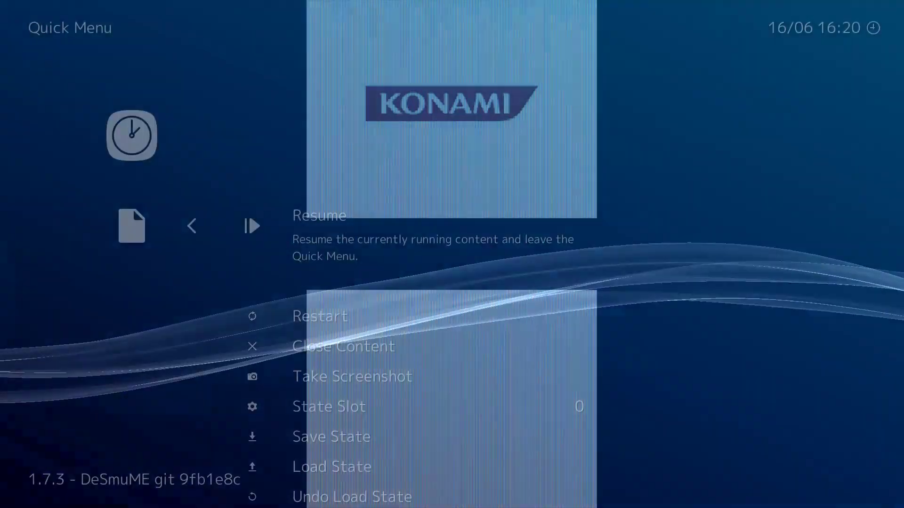
scroll(398, 352, "down", 9)
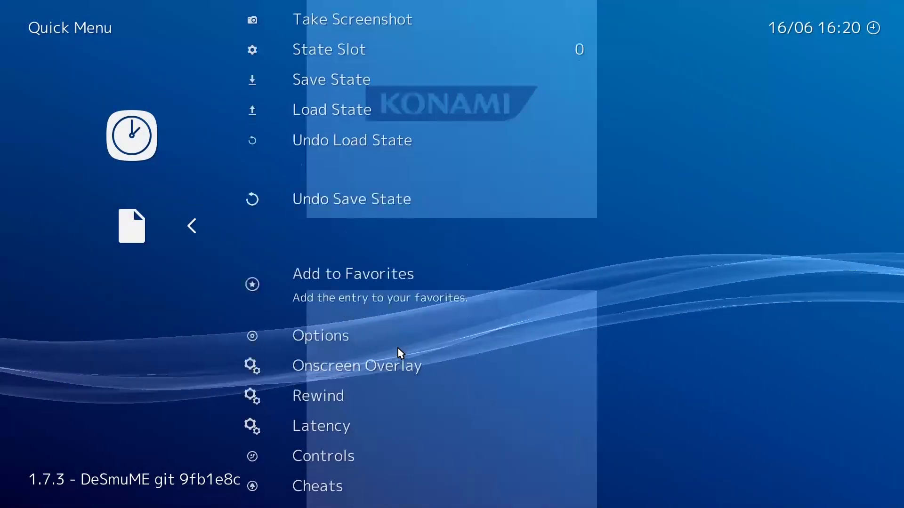
scroll(398, 352, "down", 7)
key("Return")
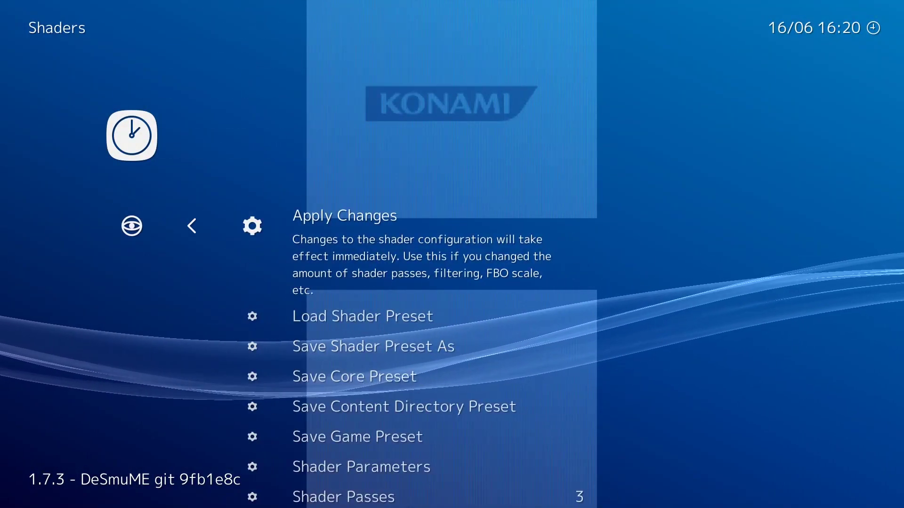
- Browse for a shader preset to load and open the handheld-border folder
scroll(398, 352, "down", 5)
scroll(398, 352, "up", 1)
scroll(398, 352, "up", 3)
key("Return")
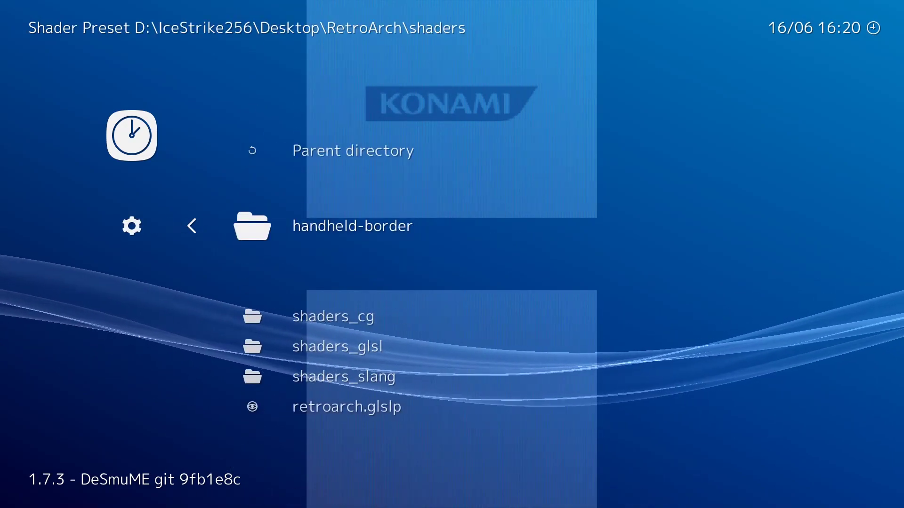
key("Return")
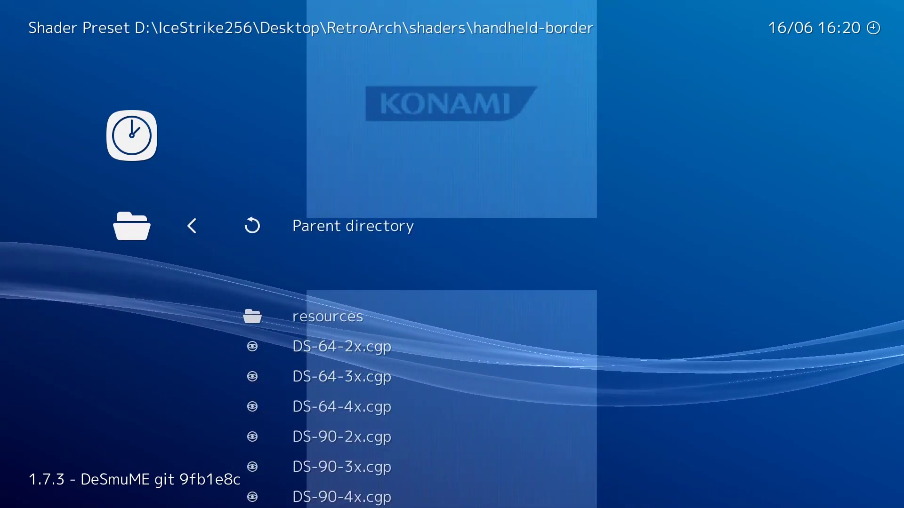
- Load the DS-64-2x.cgp border preset from the handheld-border folder and return to the Quick Menu
scroll(398, 352, "down", 2)
scroll(398, 352, "down", 2)
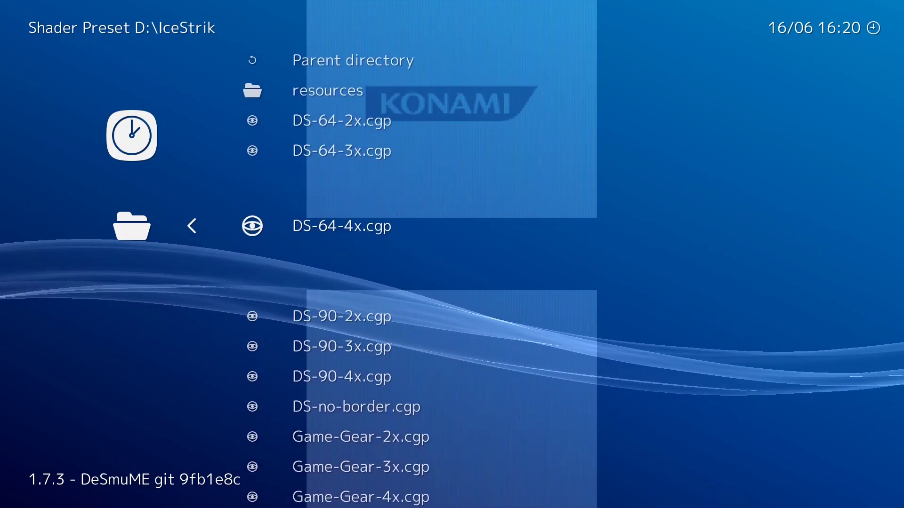
scroll(398, 352, "up", 3)
scroll(398, 352, "down", 3)
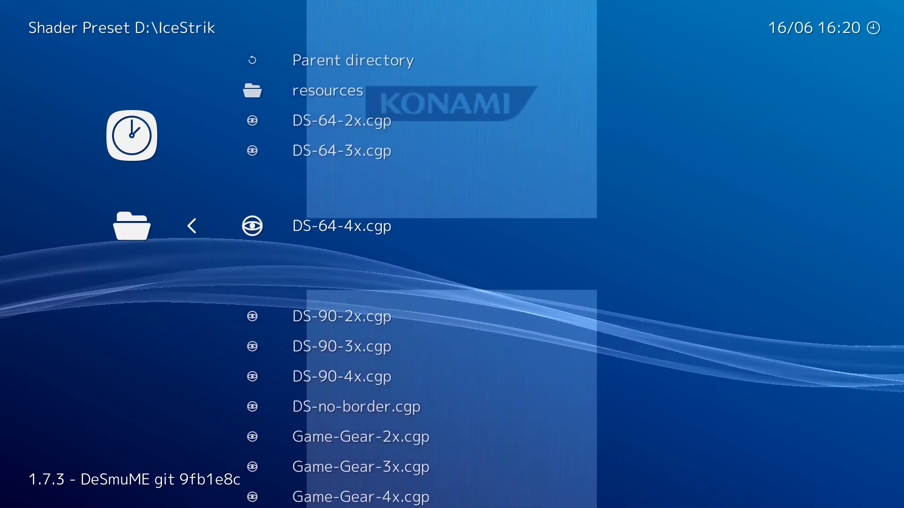
key("Up")
key("Up")
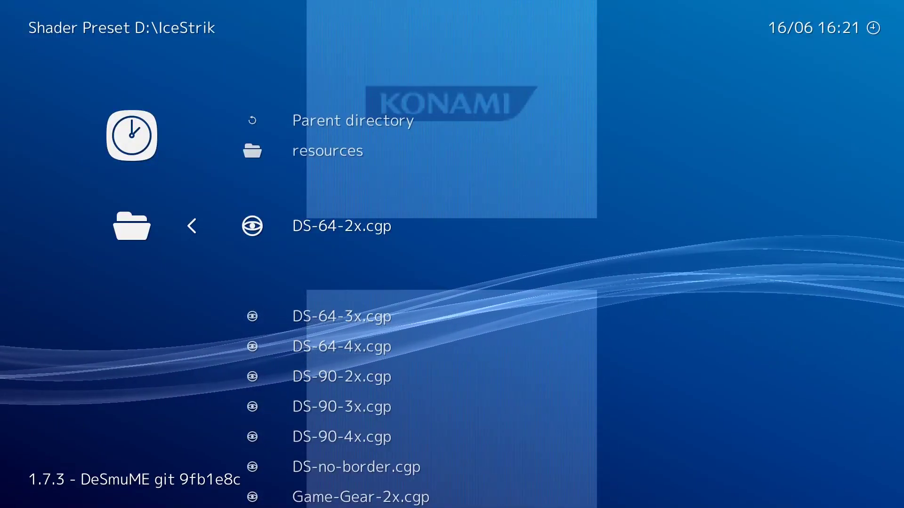
key("Down")
key("Down")
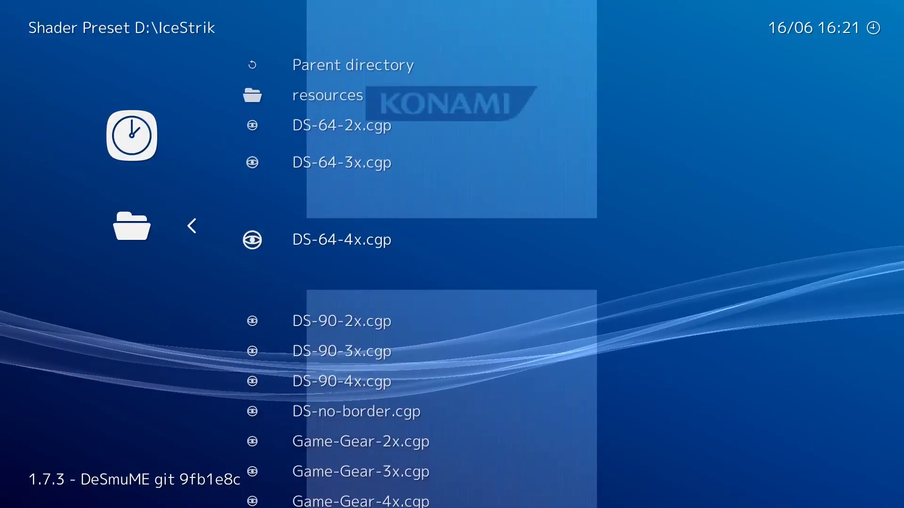
key("Up")
key("Up")
key("Return")
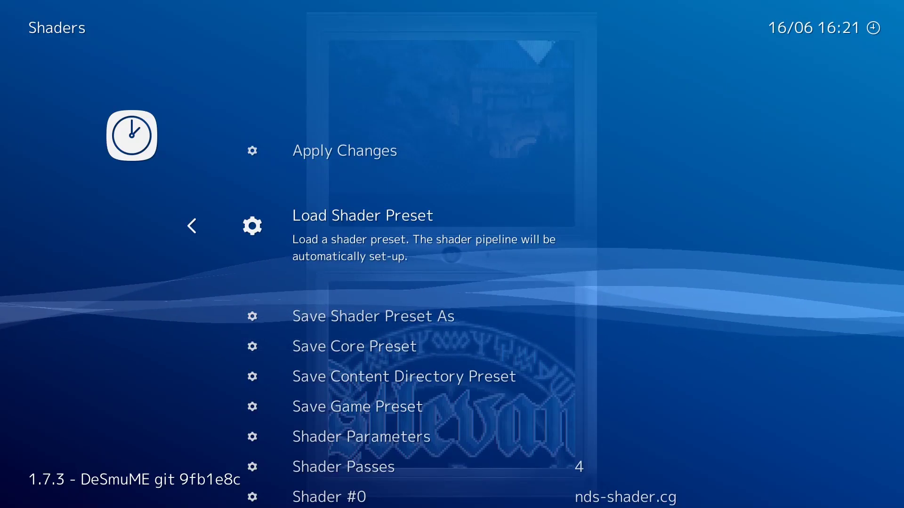
key("BackSpace")
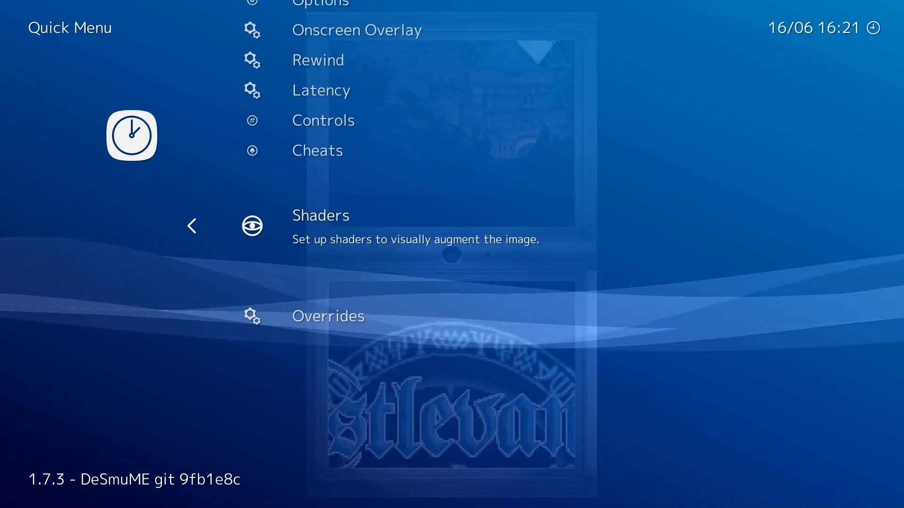
- Open the DeSmuME core options for the running game
key("Up")
key("Up")
key("Up")
key("Up")
key("Up")
key("Up")
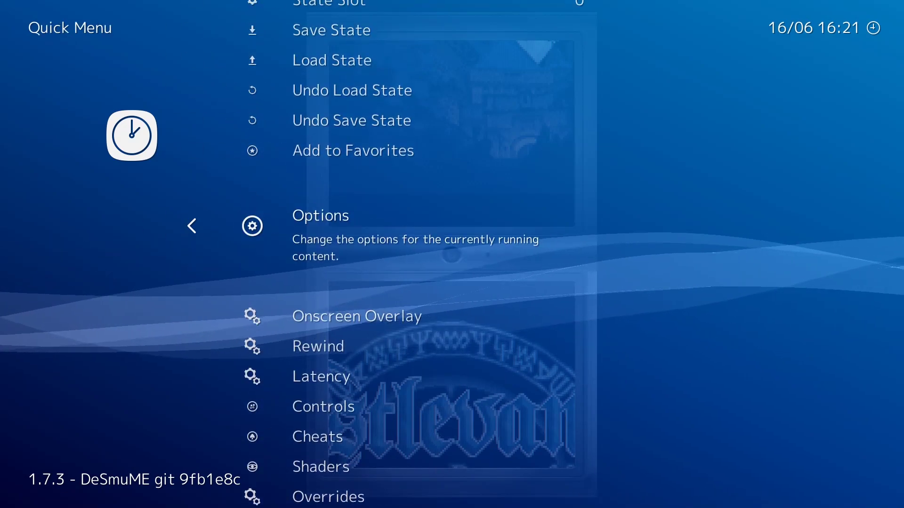
key("Return")
- Set the core's Internal Resolution to 256x192 and return to the game
key("Down")
key("Down")
key("Down")
key("Down")
key("Down")
key("Down")
key("Down")
key("Down")
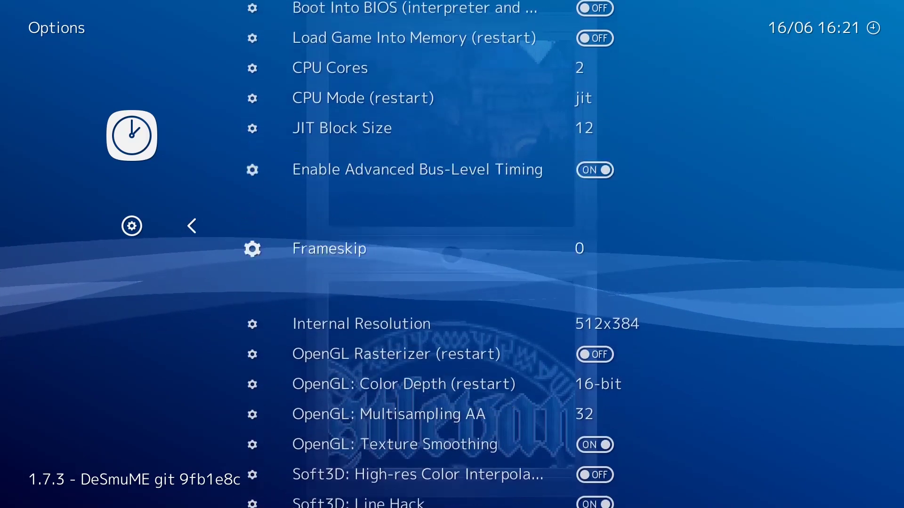
key("Down")
key("Left")
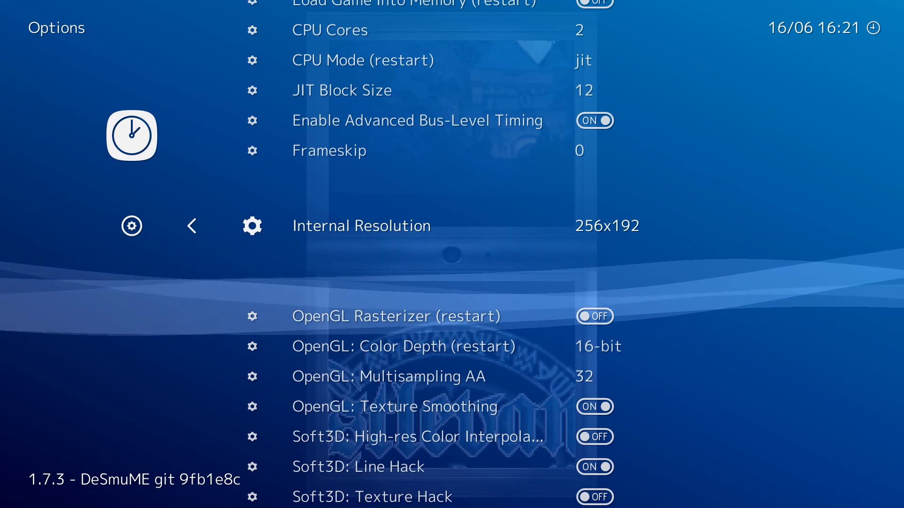
key("F1")
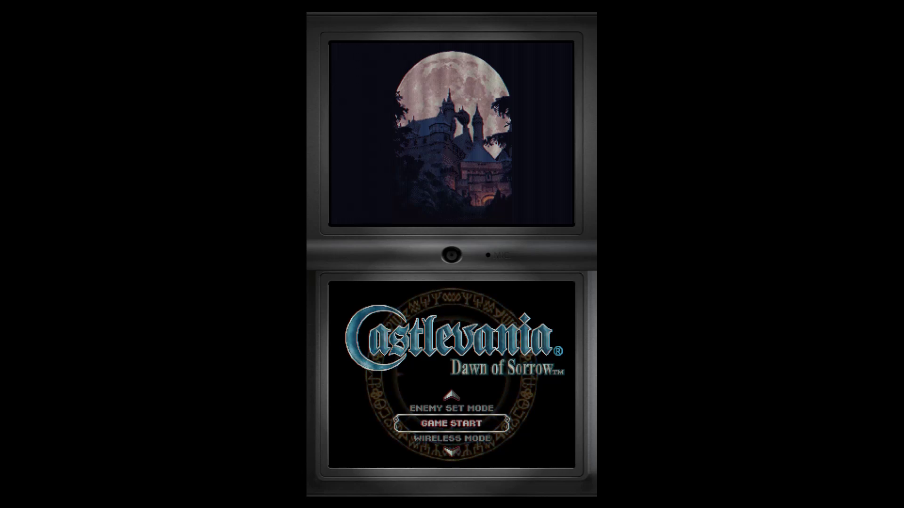
- Leave the core options and open RetroArch's Video settings
key("F1")
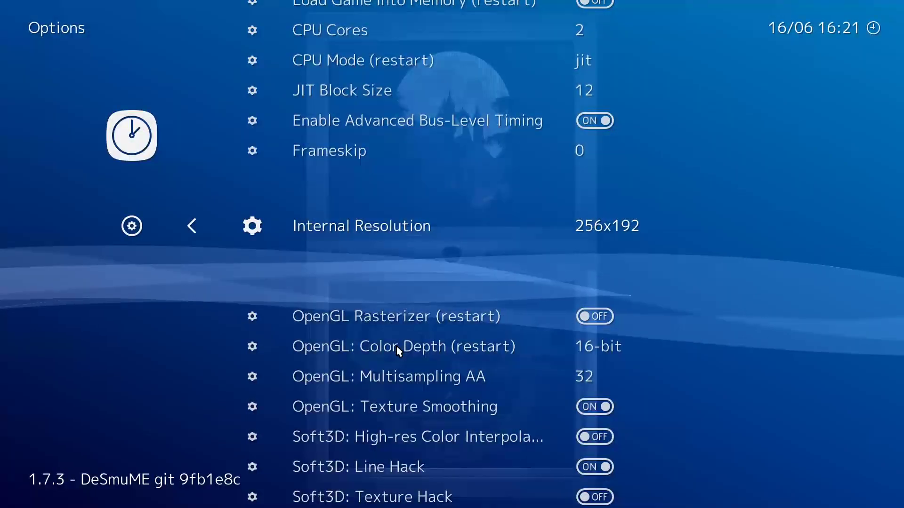
key("BackSpace")
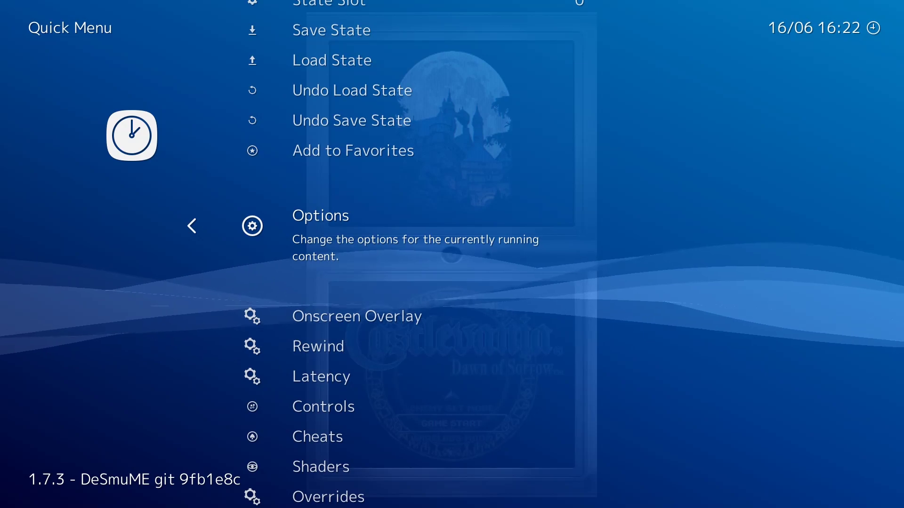
key("BackSpace")
key("Left")
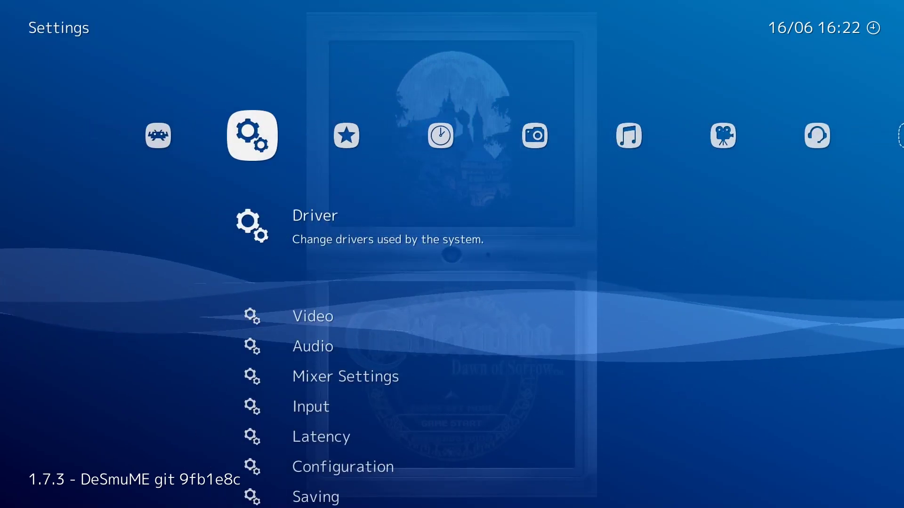
key("Down")
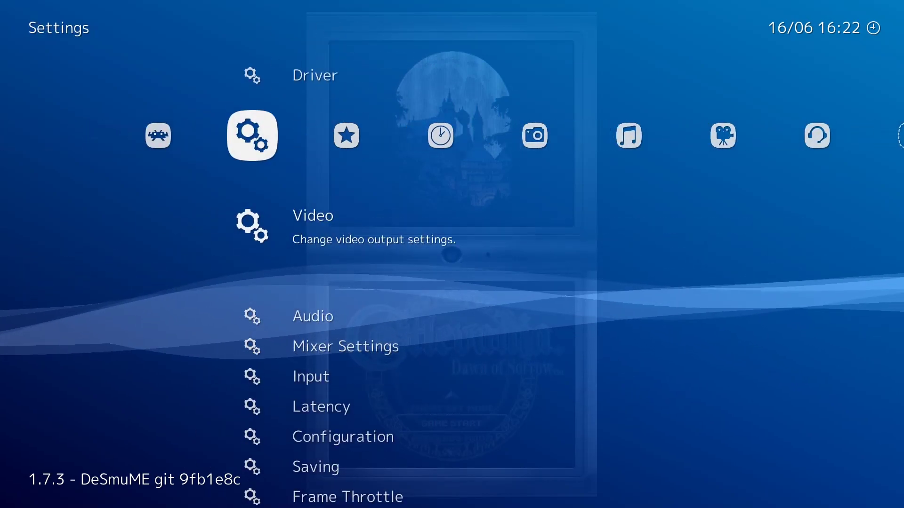
key("Return")
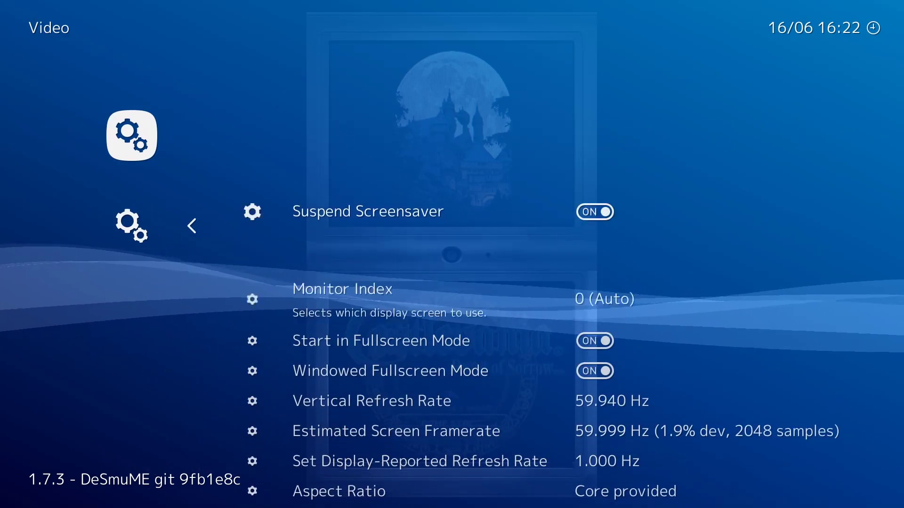
- Set the video Aspect Ratio to 16:9 and return to the game
key("Down")
key("Down")
key("Down")
key("Down")
key("Down")
key("Down")
key("Right")
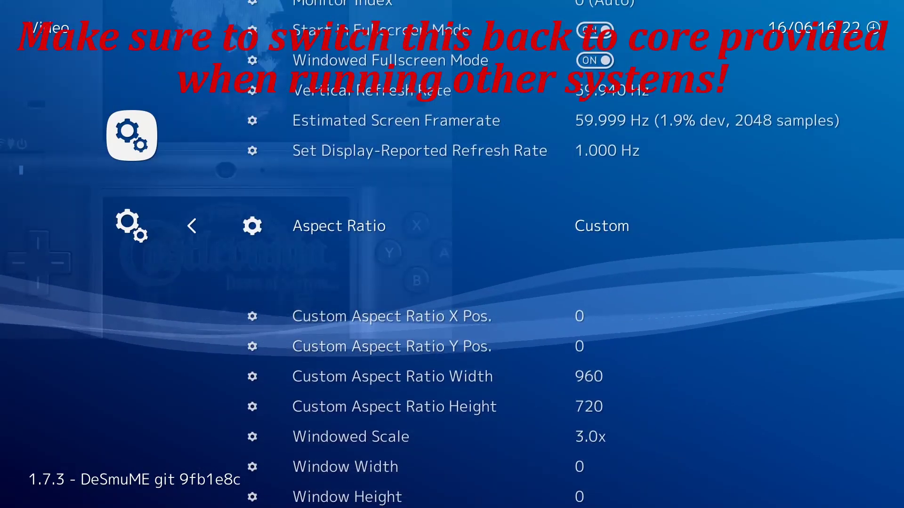
key("Right")
key("Right")
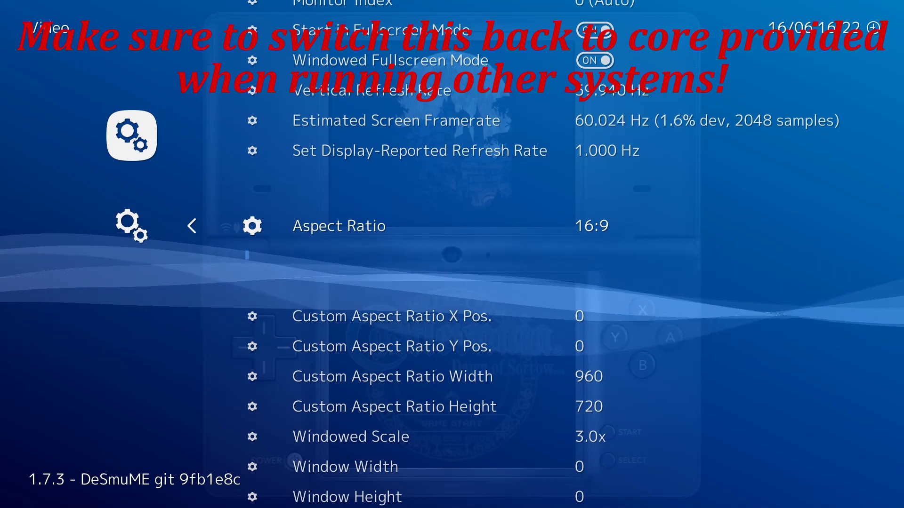
key("F1")
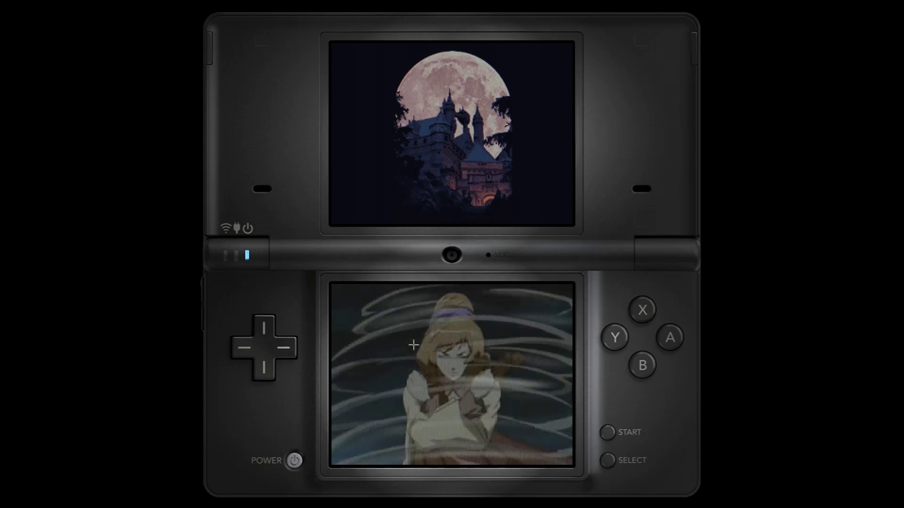
- Bring the menu back over the game and open the Shaders settings of the running content
key("F1")
key("Left")
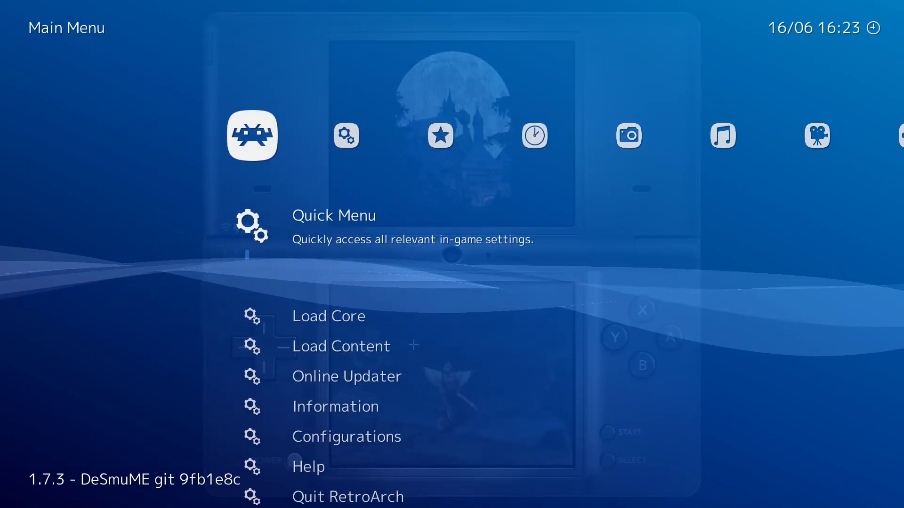
key("Return")
key("Down")
key("Down")
key("Down")
key("Down")
key("Down")
key("Down")
key("Down")
key("Down")
key("Down")
key("Down")
key("Down")
key("Down")
key("Down")
key("Down")
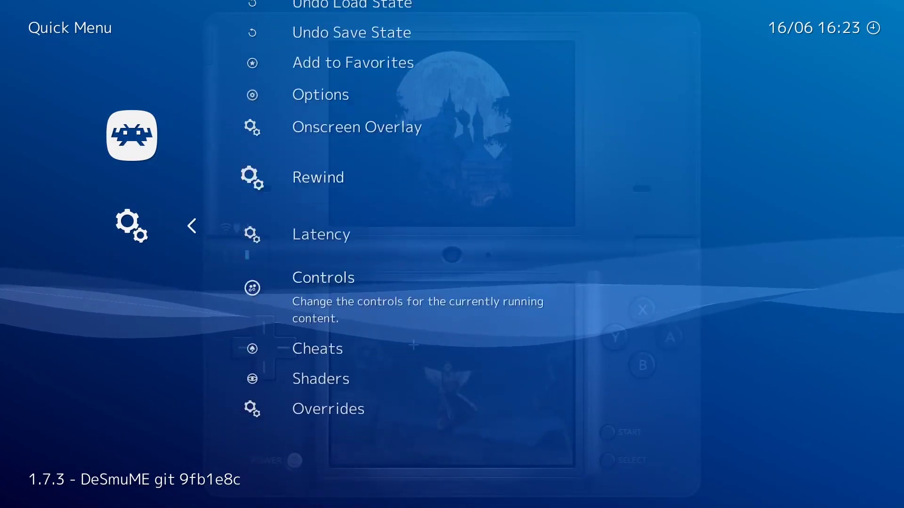
key("Down")
key("Down")
key("Return")
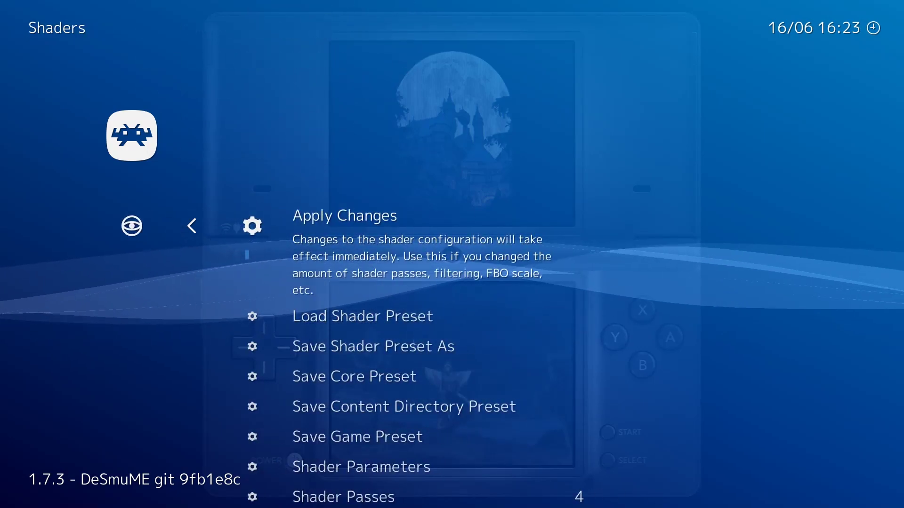
- Load the DS-64-3x.cgp border preset from the handheld-border folder and view it in the game
key("Down")
key("Return")
key("Down")
key("Return")
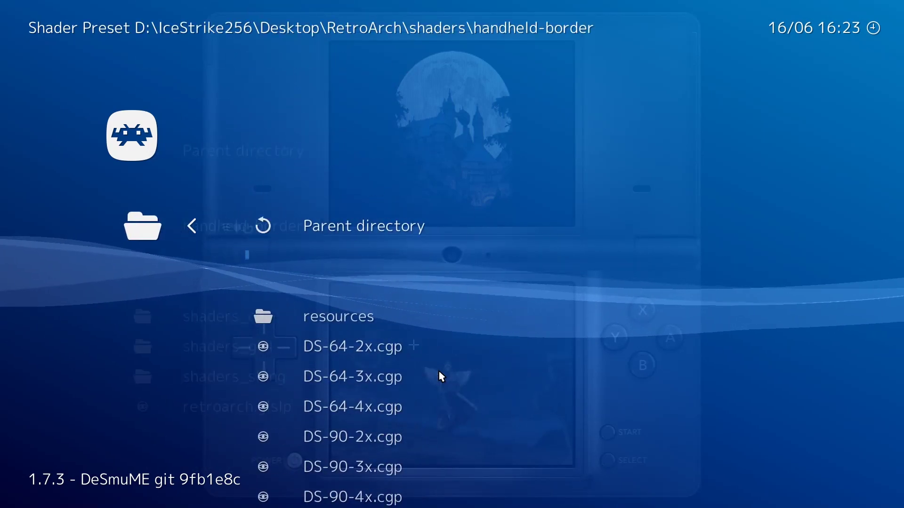
key("Down")
key("Down")
key("Down")
key("Return")
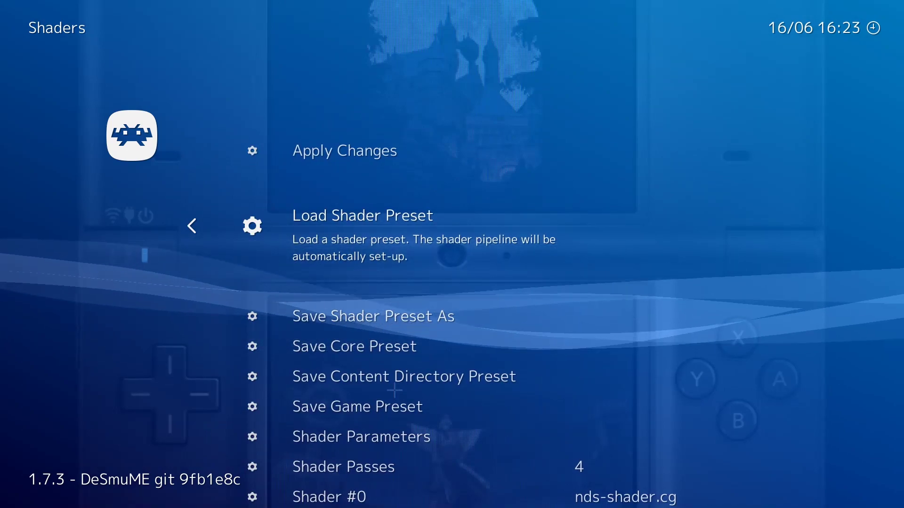
key("F1")
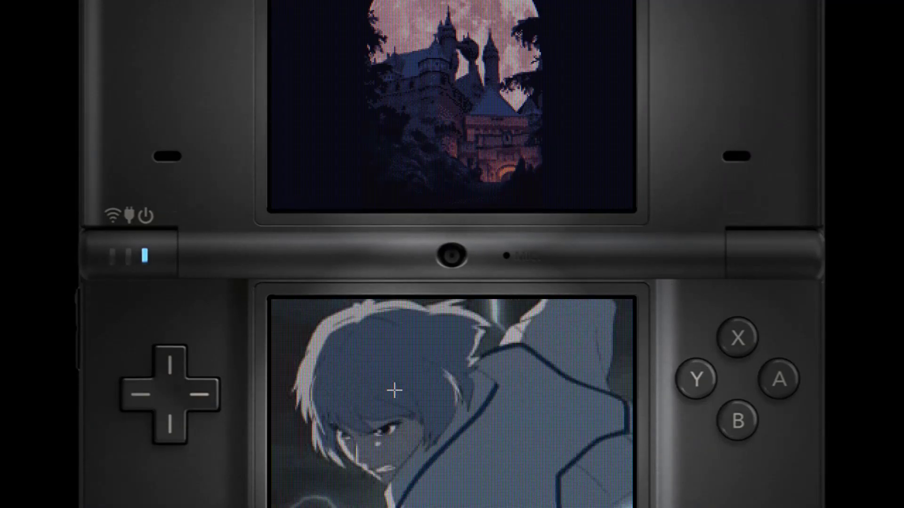
- Return to the Shaders settings and look through the options for saving shader presets
key("F1")
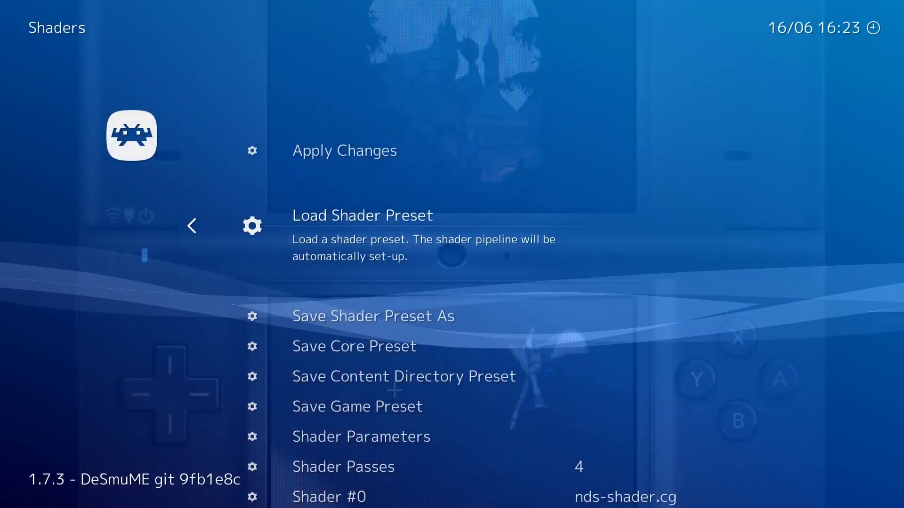
key("Down")
key("Down")
key("Down")
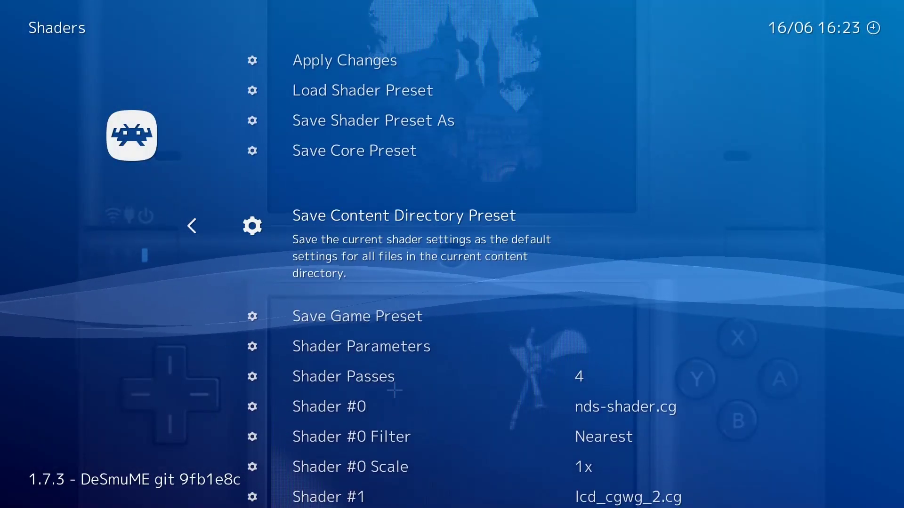
key("Up")
key("Up")
key("Up")
key("Up")
key("Down")
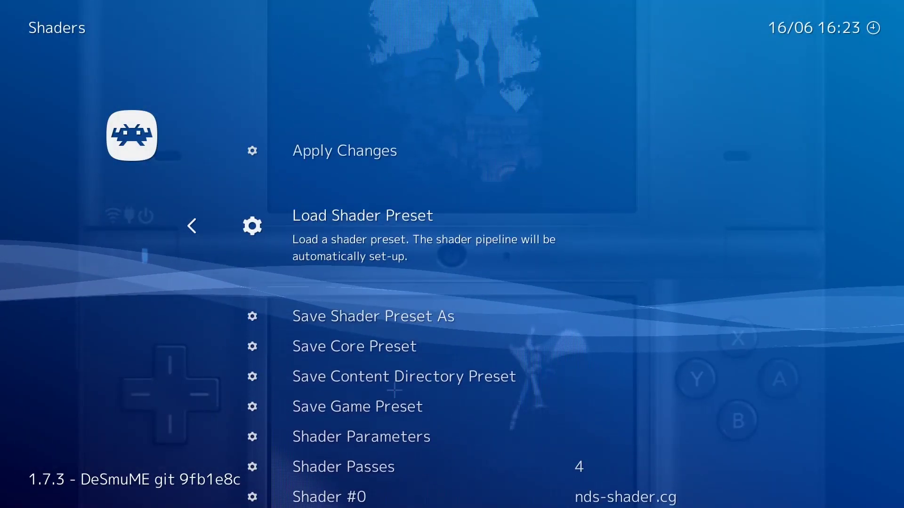
- Load the DS-64-2x.cgp border preset from the handheld-border folder
key("Return")
key("Down")
key("Down")
key("Up")
key("Return")
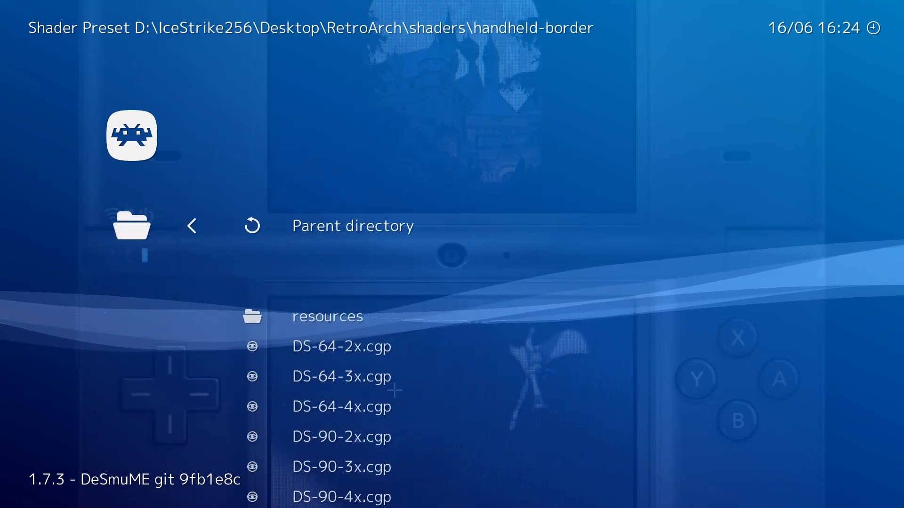
key("Down")
key("Down")
key("Return")
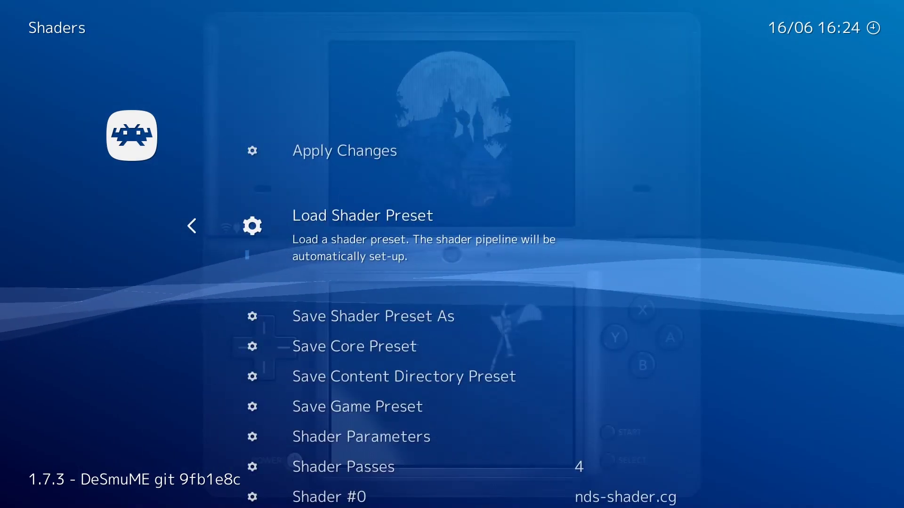